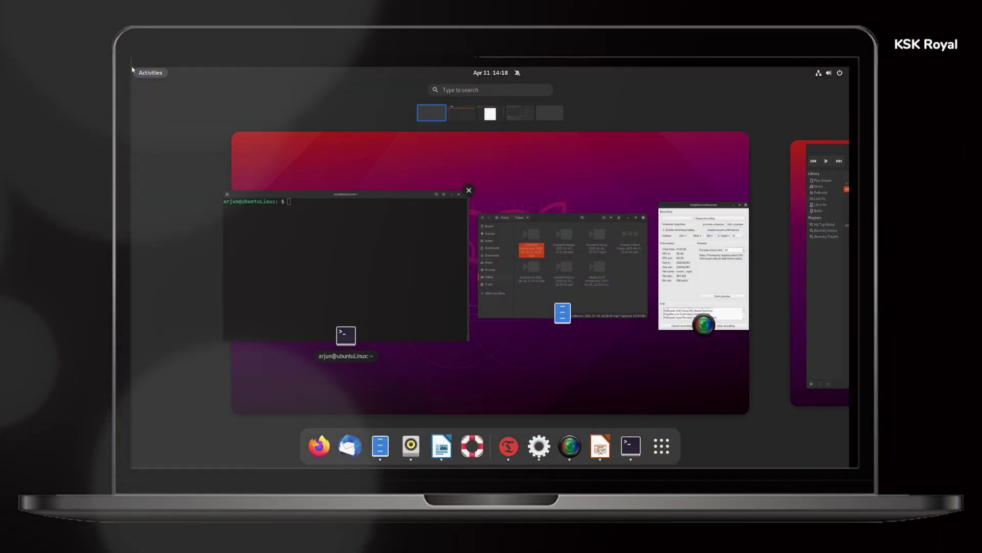
click(132, 69)
click(491, 73)
click(505, 73)
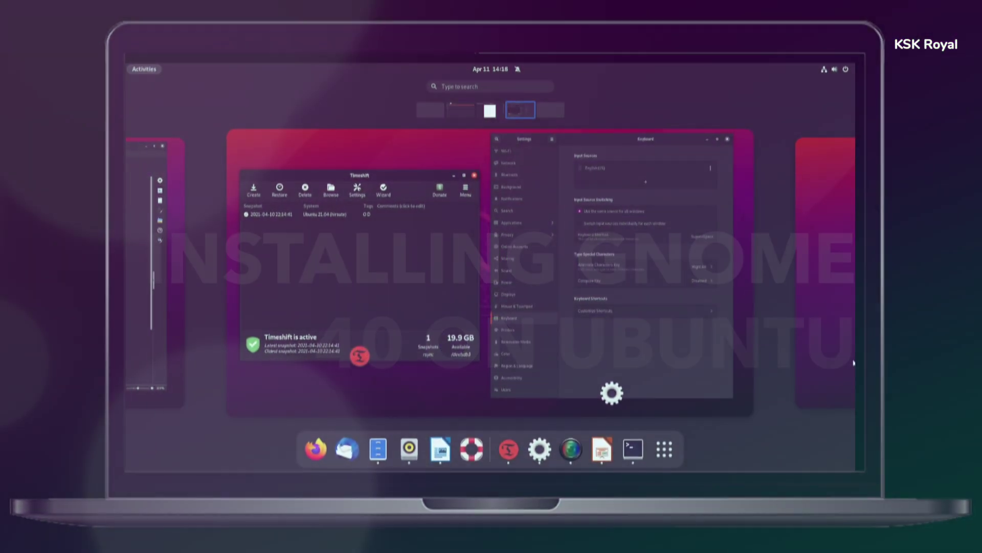
scroll(844, 365, up, 1)
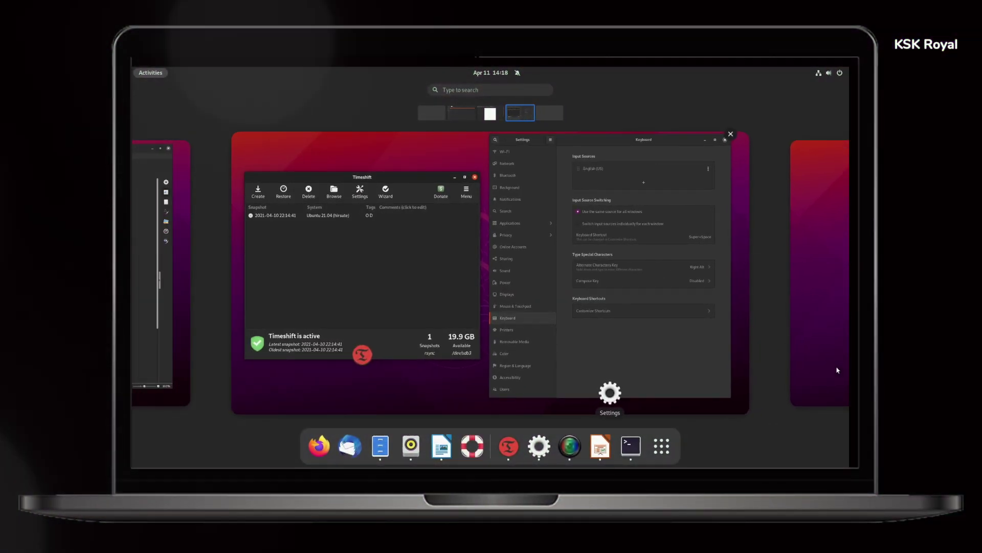
scroll(808, 380, up, 3)
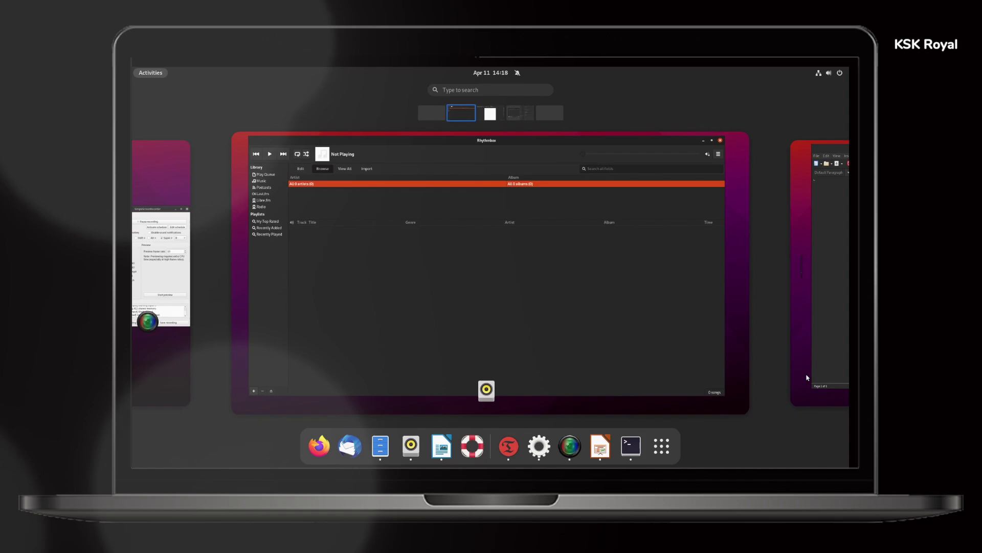
scroll(808, 379, down, 1)
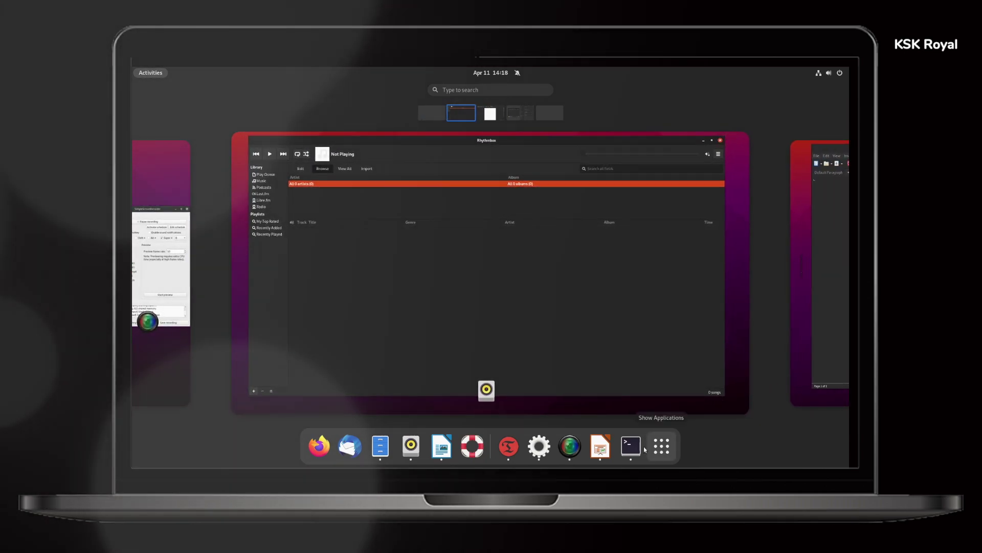
- Open a terminal from the dock and run neofetch
click(641, 448)
text(neof)
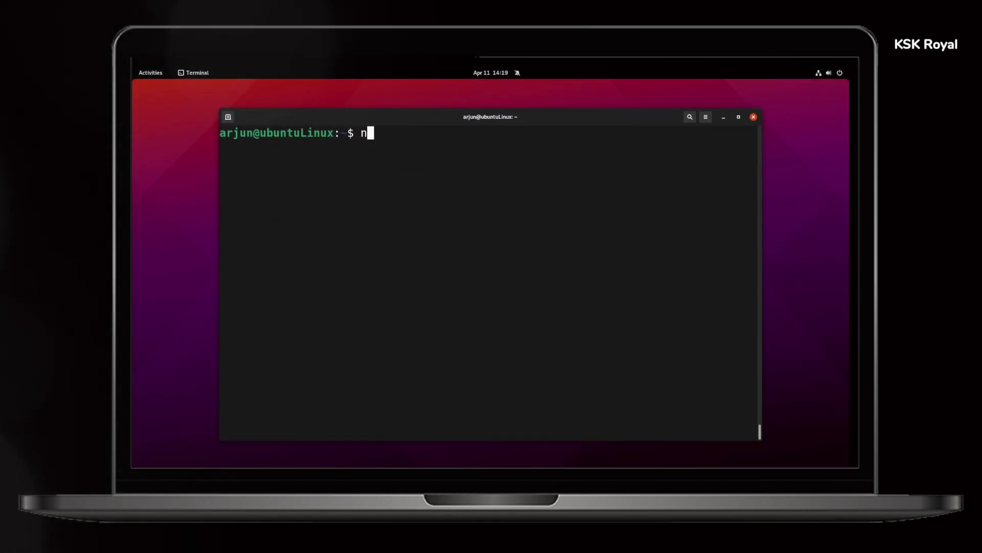
text(etch)
key(Return)
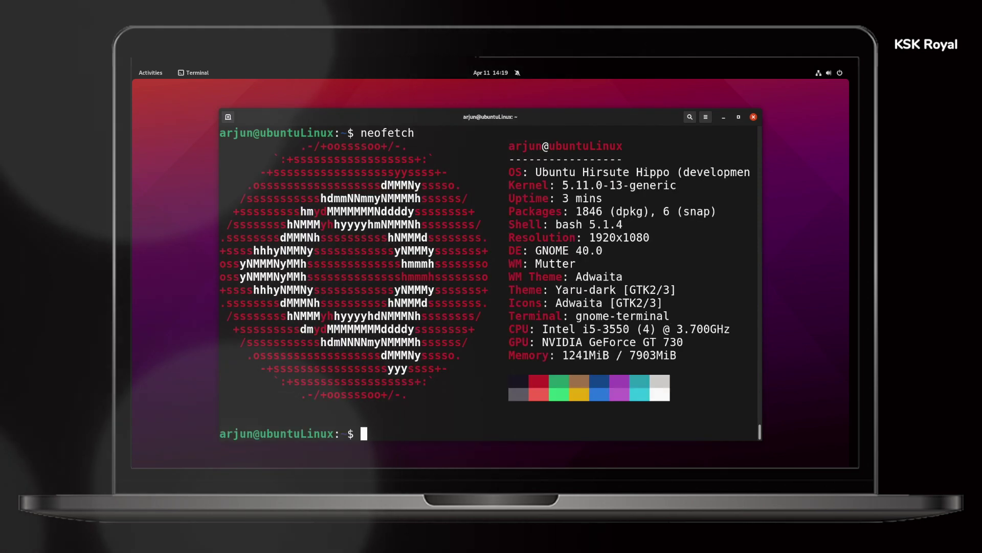
- Highlight the OS, DE: GNOME 40.0 and Kernel lines of the neofetch output
triple_click(645, 173)
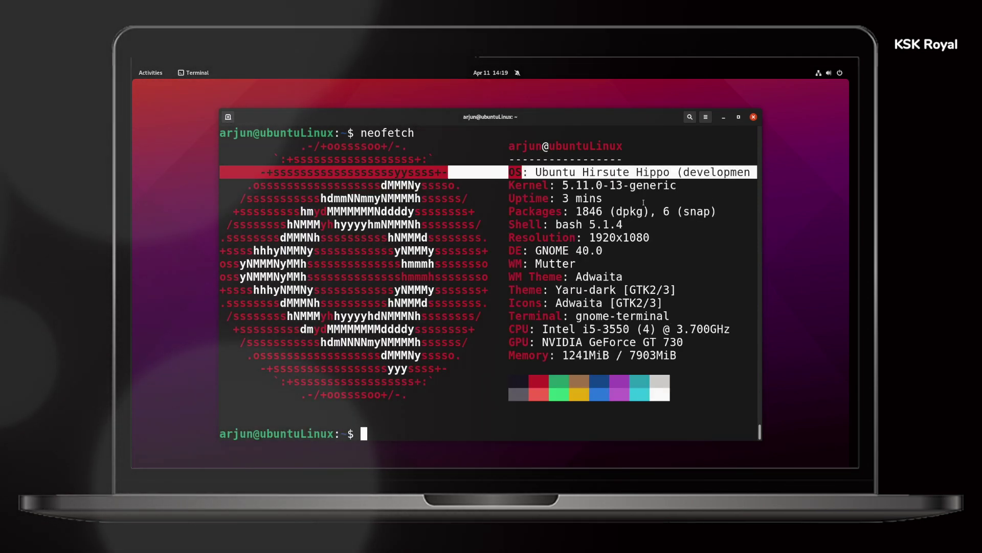
triple_click(574, 251)
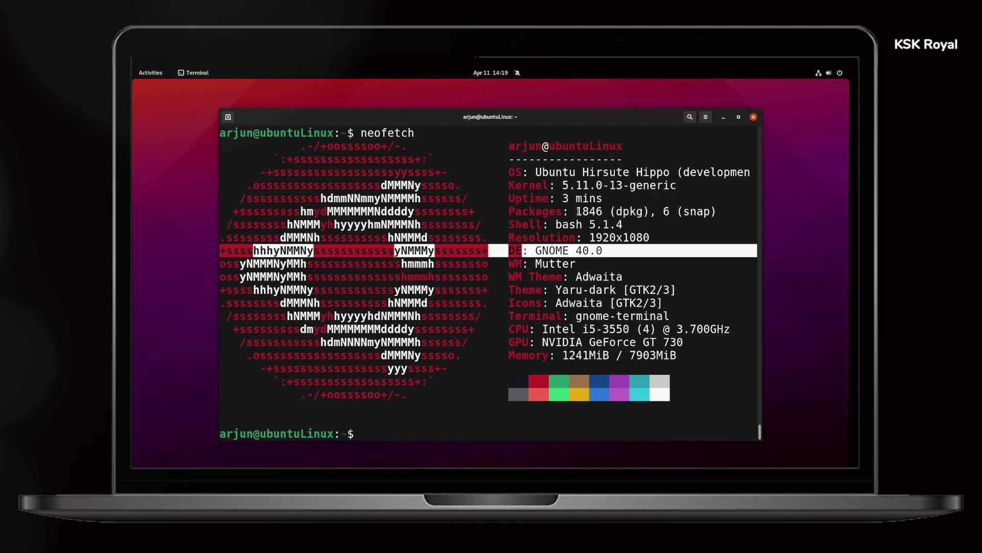
click(586, 185)
triple_click(586, 185)
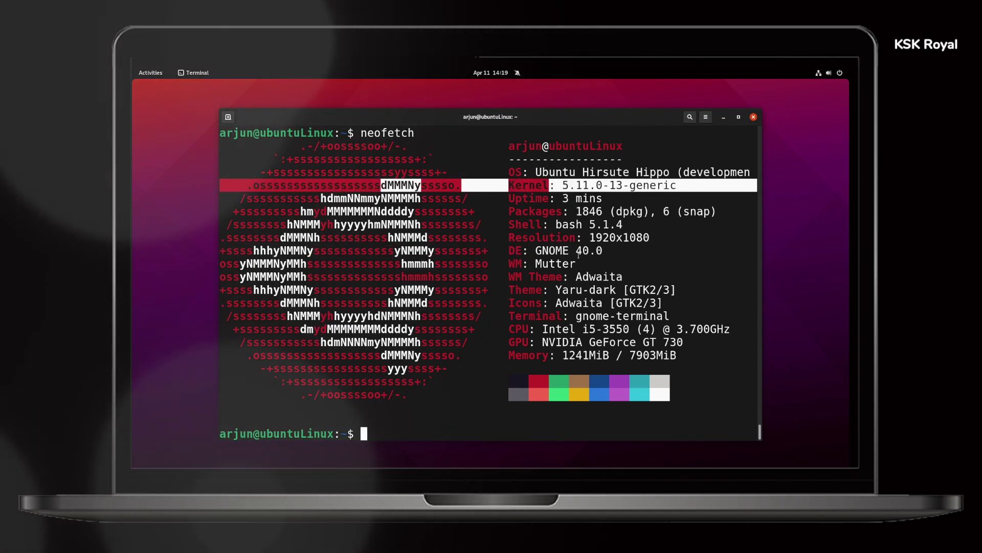
triple_click(578, 252)
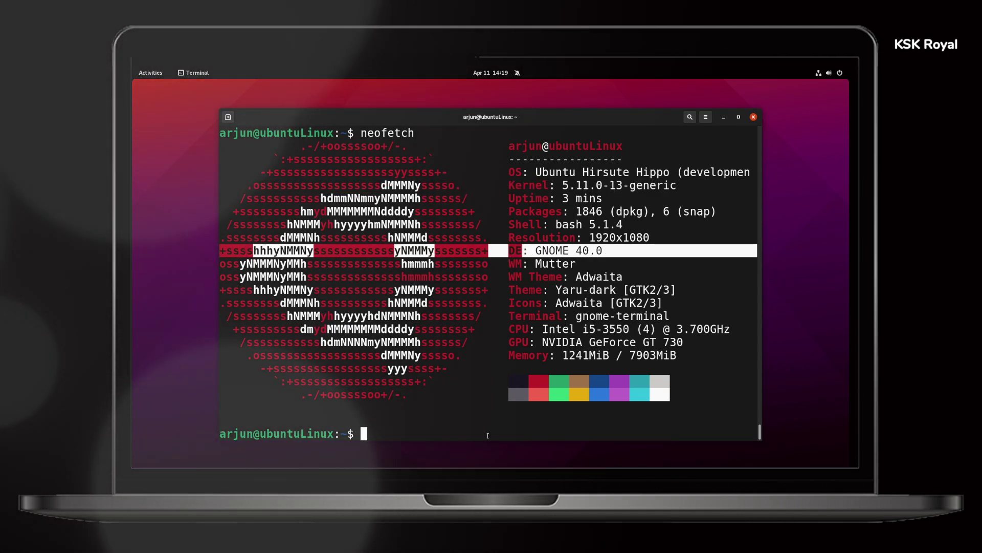
click(477, 436)
- Open the Activities overview and scroll to the last, empty workspace
key(super)
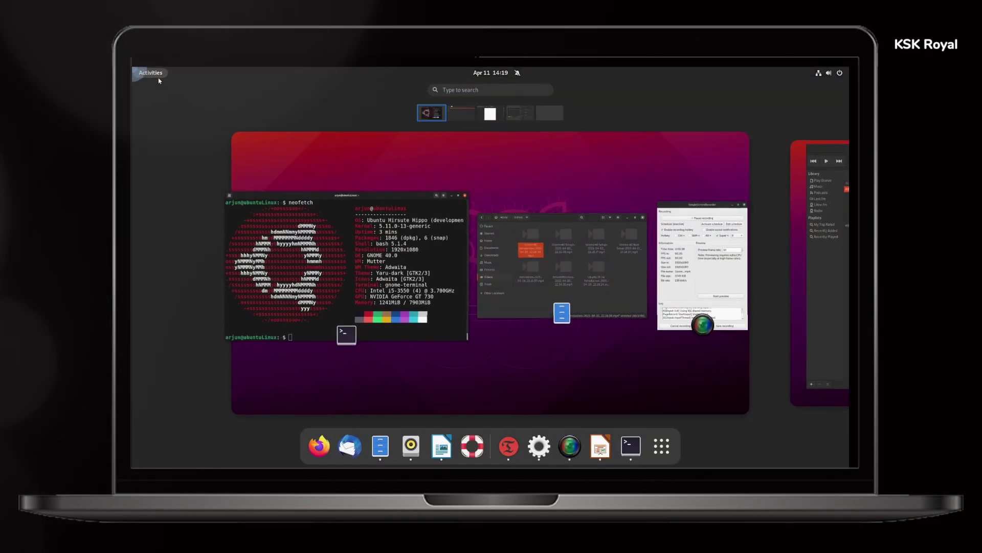
scroll(689, 362, down, 2)
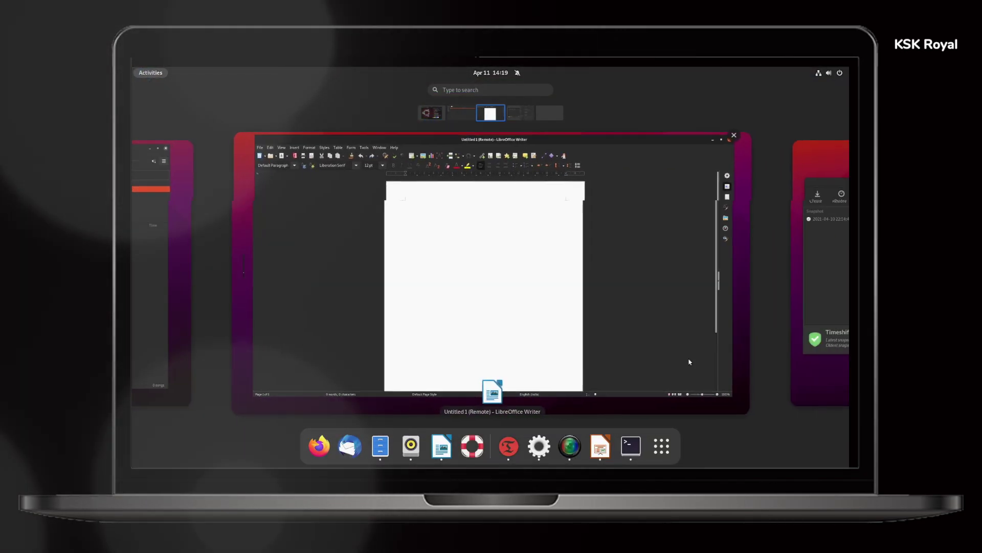
scroll(689, 361, down, 2)
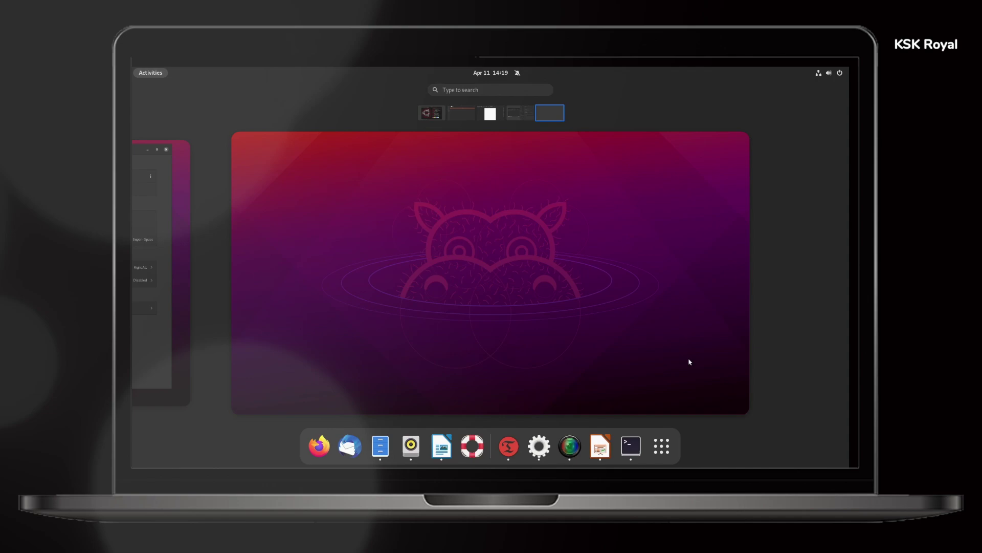
- Toggle the application grid several times and page through the installed apps
click(665, 454)
scroll(667, 390, down, 1)
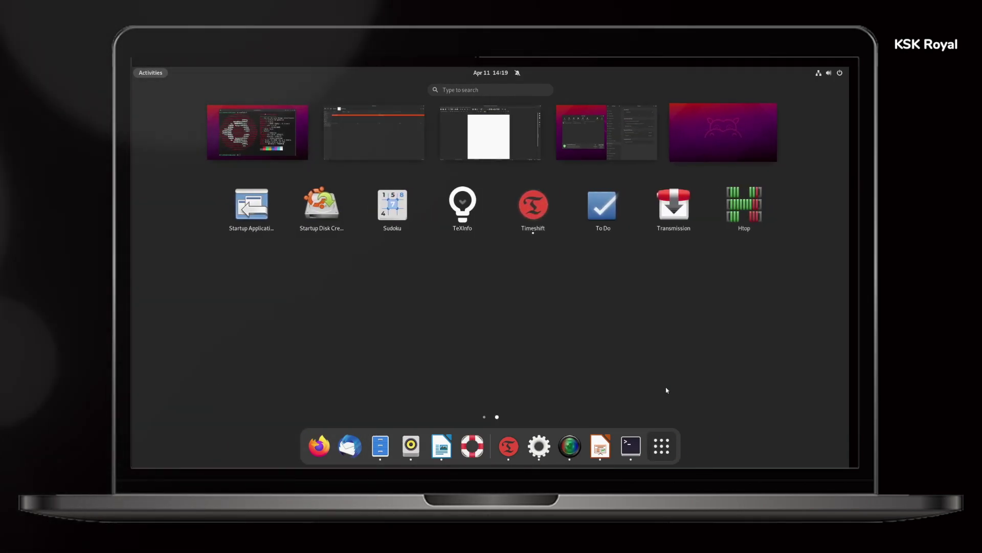
scroll(667, 390, up, 1)
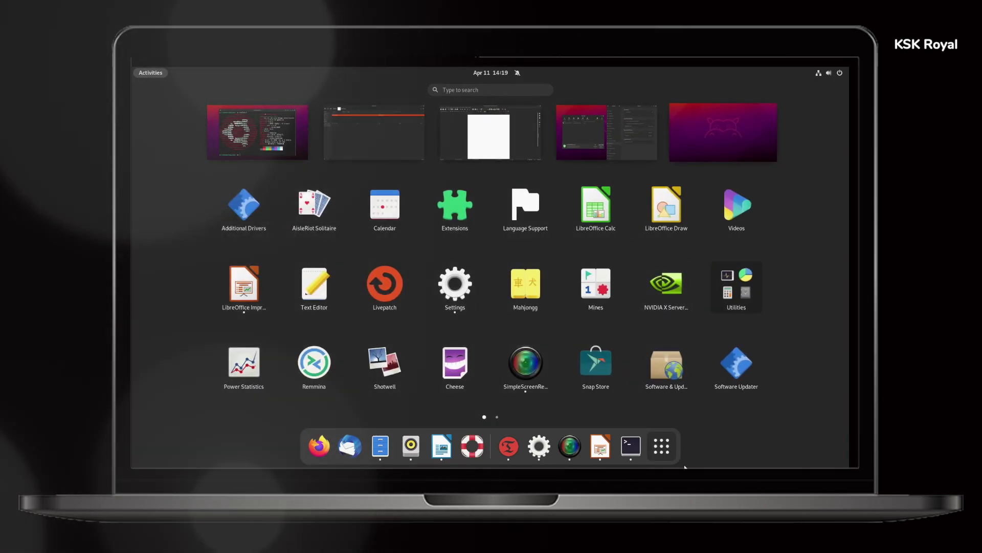
click(663, 446)
click(662, 447)
click(662, 446)
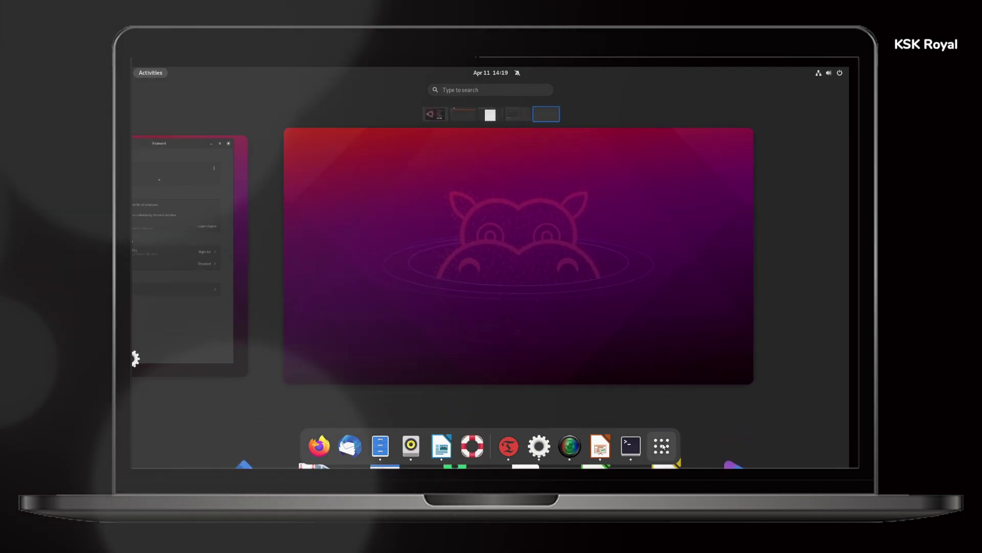
click(662, 446)
click(662, 446)
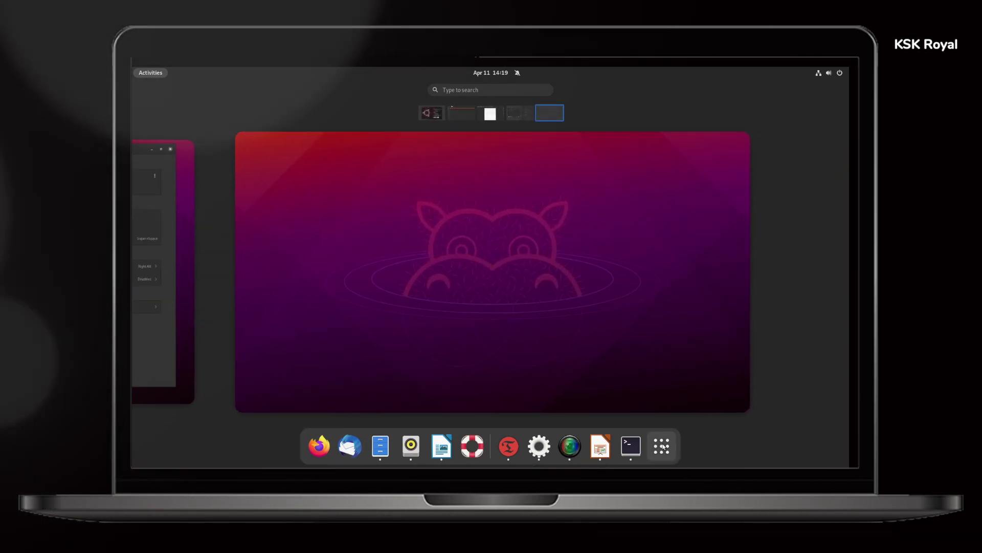
click(662, 446)
scroll(686, 389, down, 1)
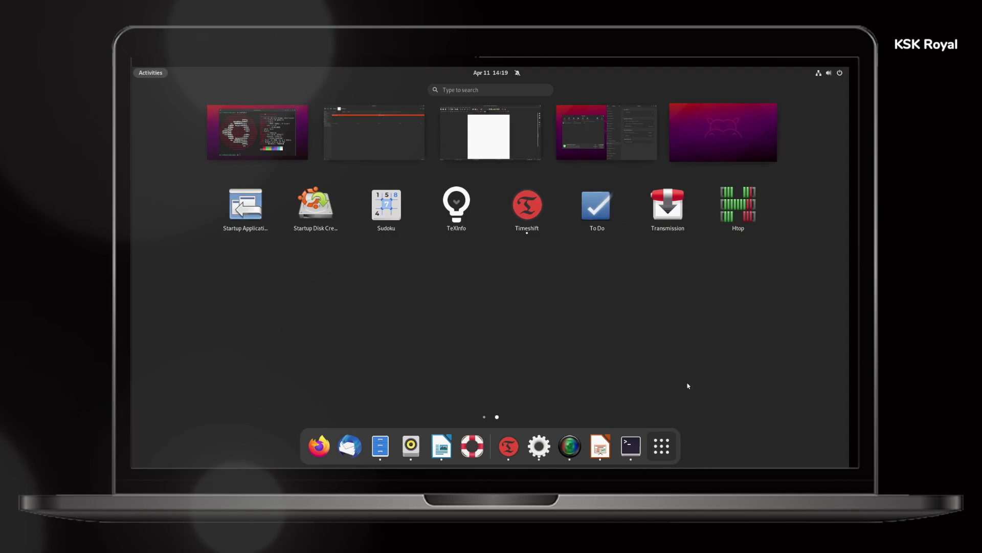
scroll(687, 385, up, 1)
scroll(484, 326, down, 1)
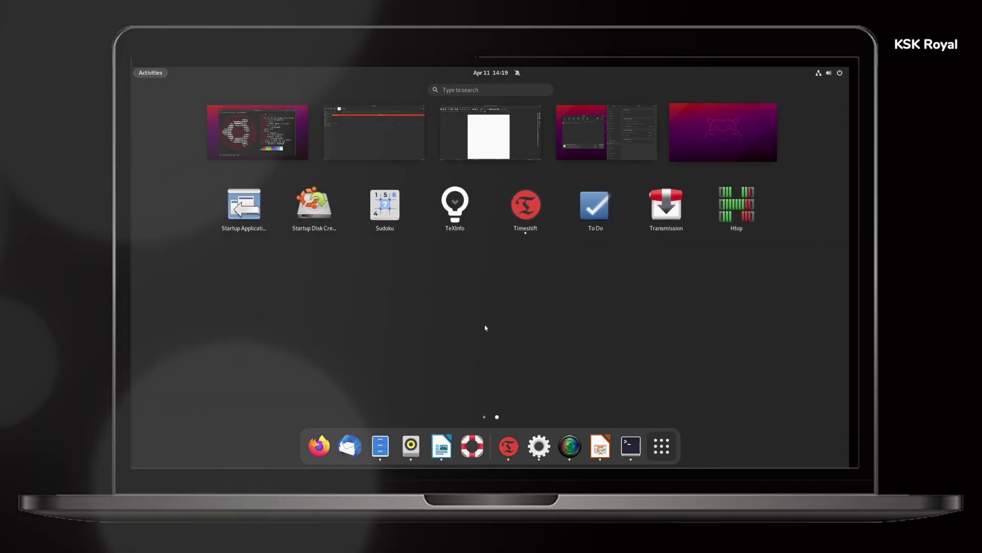
- Reopen the application grid and scroll it back to the first page
click(662, 446)
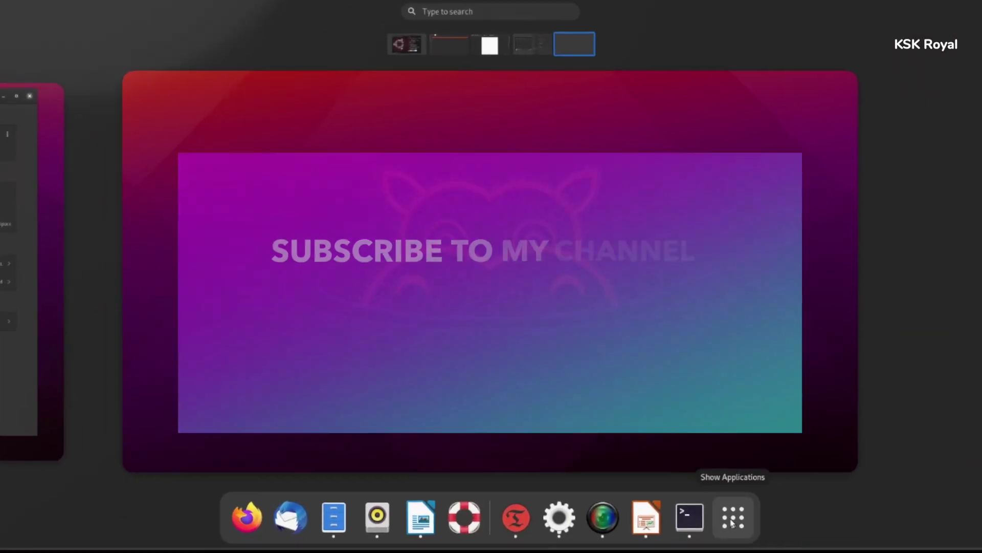
click(662, 446)
scroll(483, 299, up, 1)
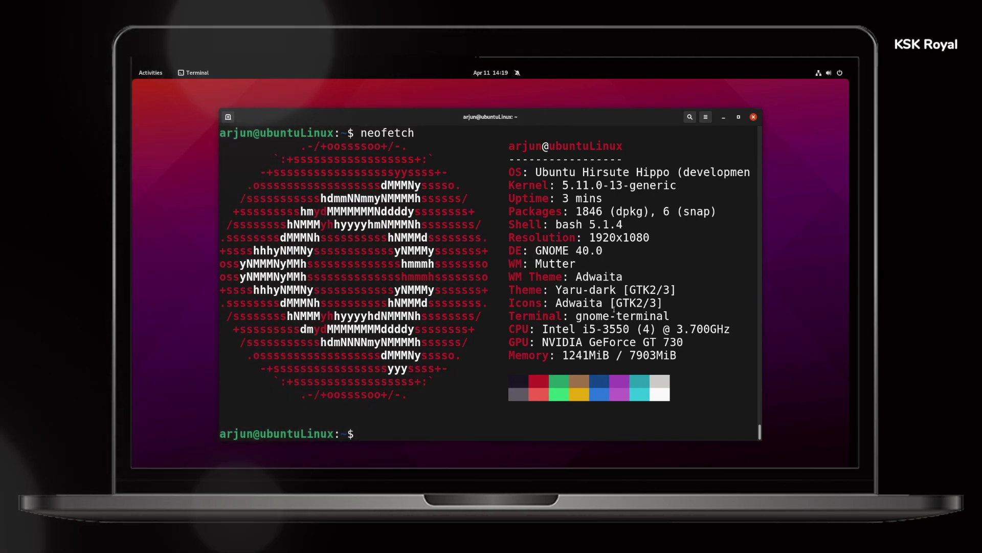
- Run htop to show CPU load, memory usage and running processes
text(htop)
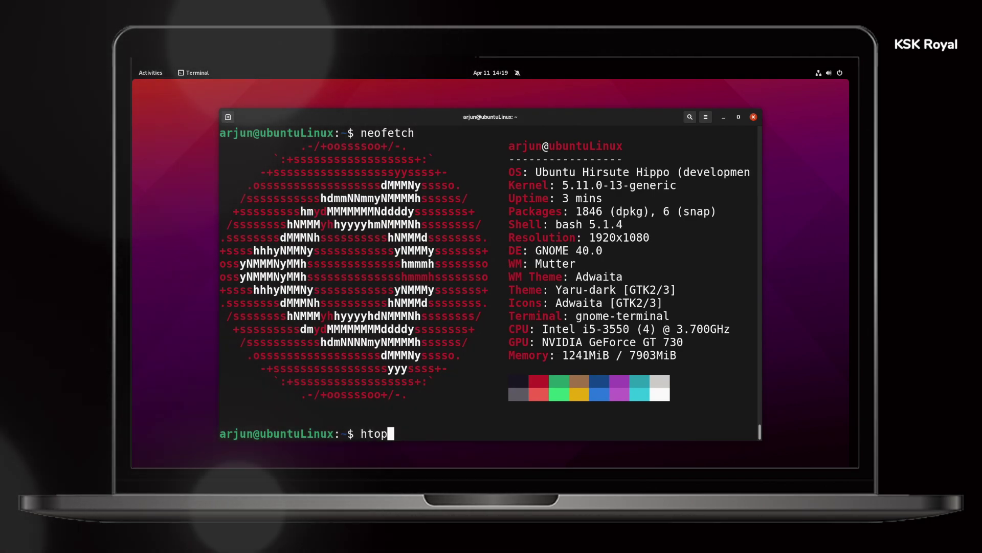
key(Return)
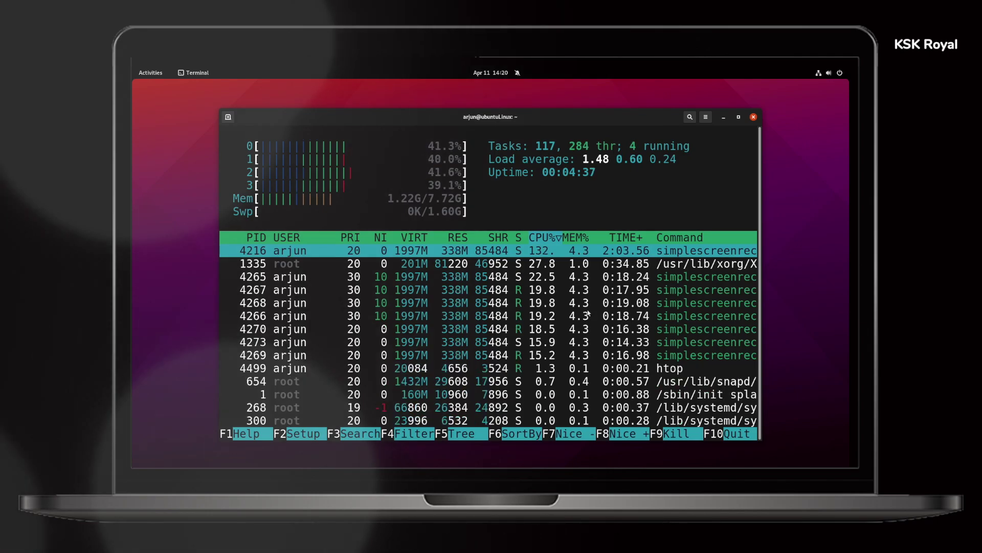
- Glance at the system menu, then launch Settings from the application grid
key(super)
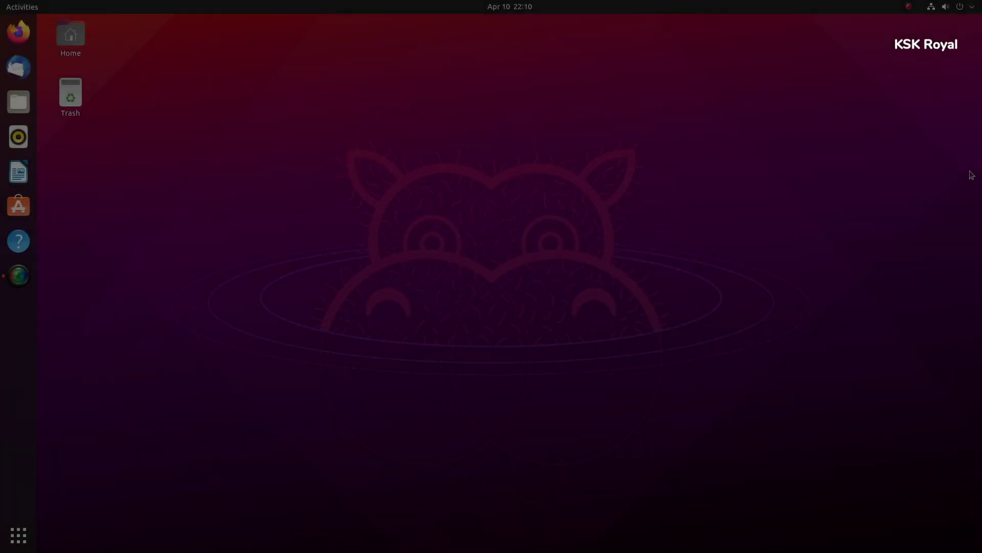
click(960, 6)
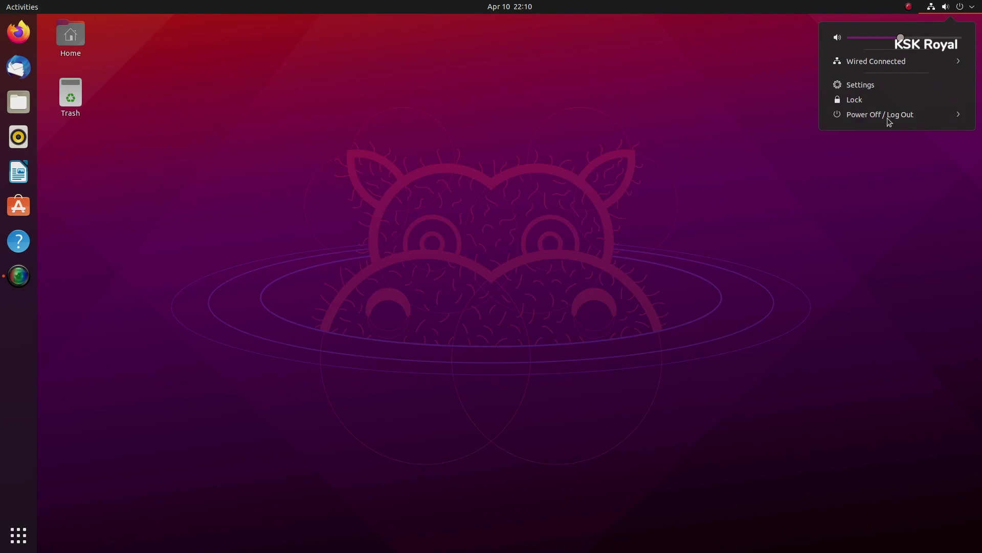
click(223, 333)
click(19, 534)
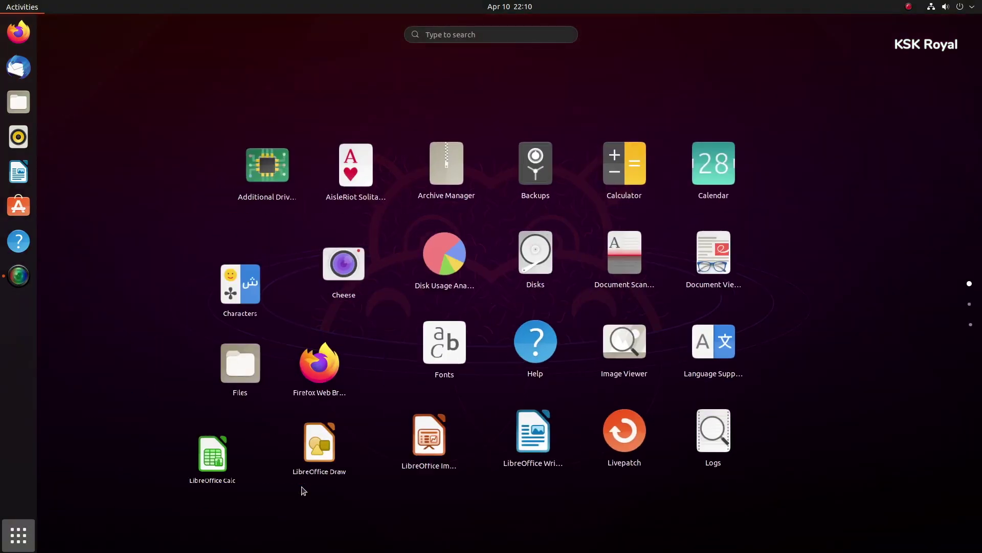
scroll(336, 489, down, 2)
scroll(336, 489, up, 1)
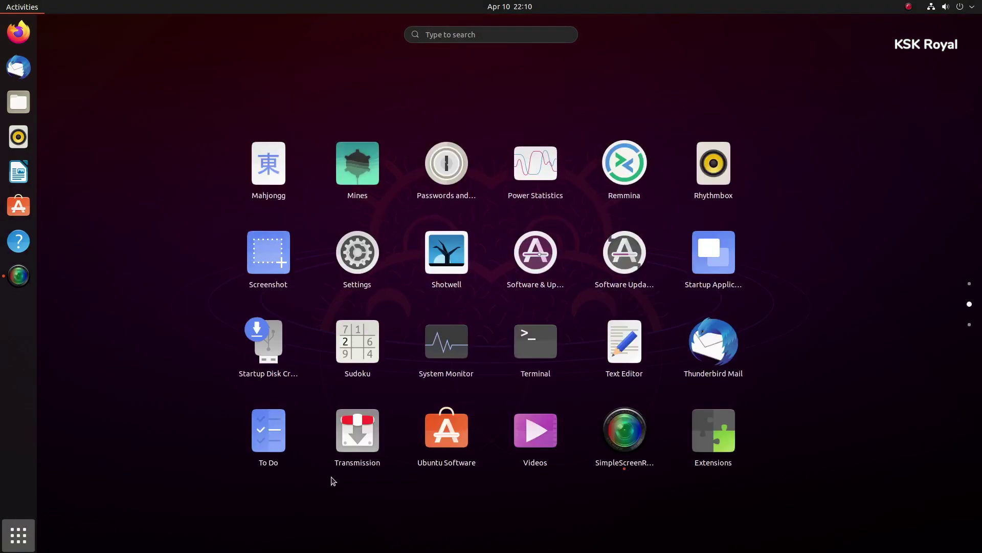
click(336, 281)
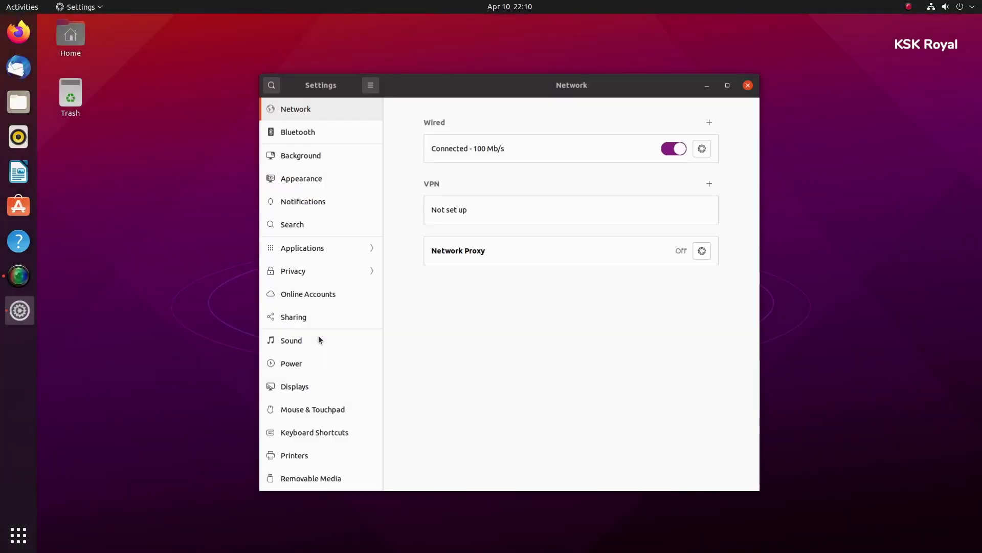
- In Settings, view the Background page and then the Appearance page
scroll(318, 343, down, 2)
scroll(309, 432, up, 5)
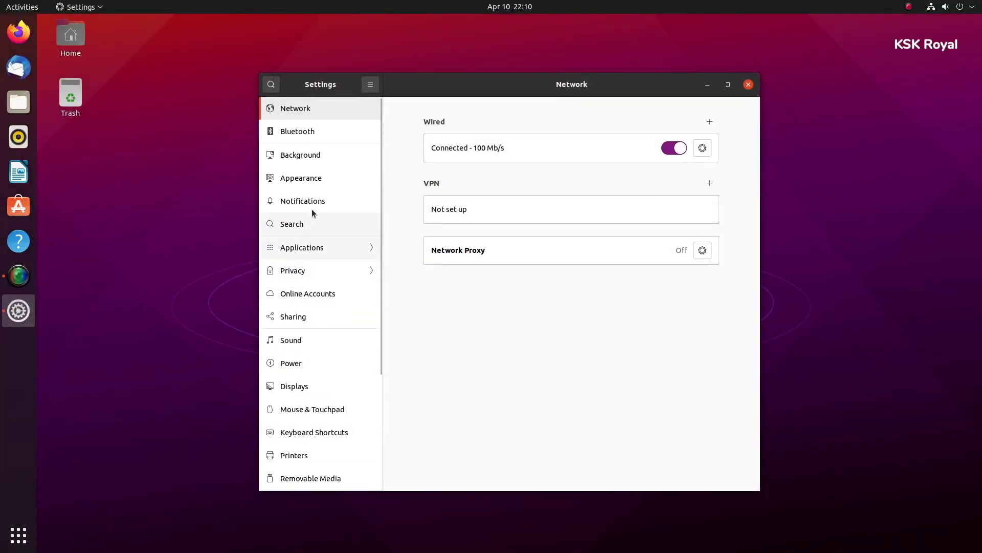
click(328, 162)
click(323, 179)
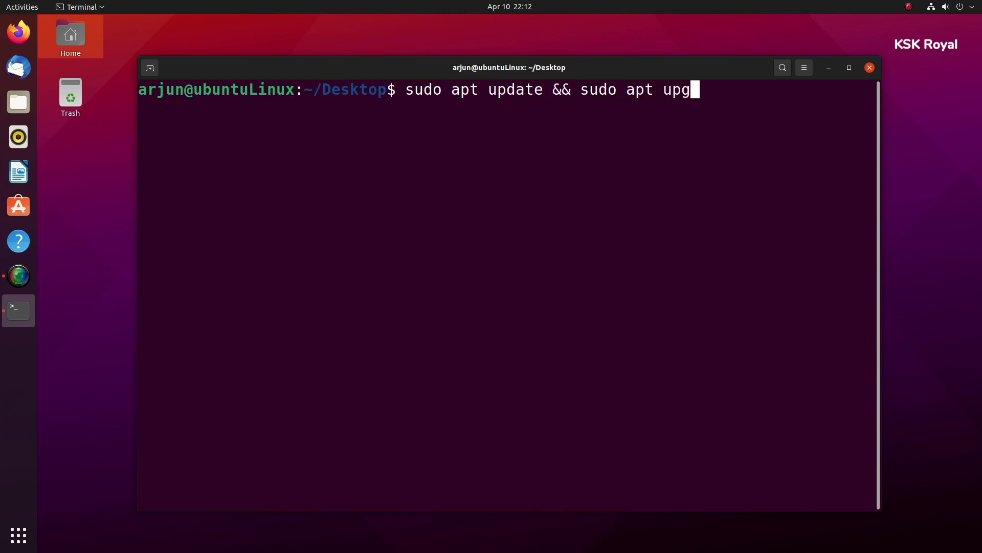
- Run 'sudo apt update && sudo apt upgrade -y' and authenticate with the administrator password
key(Return)
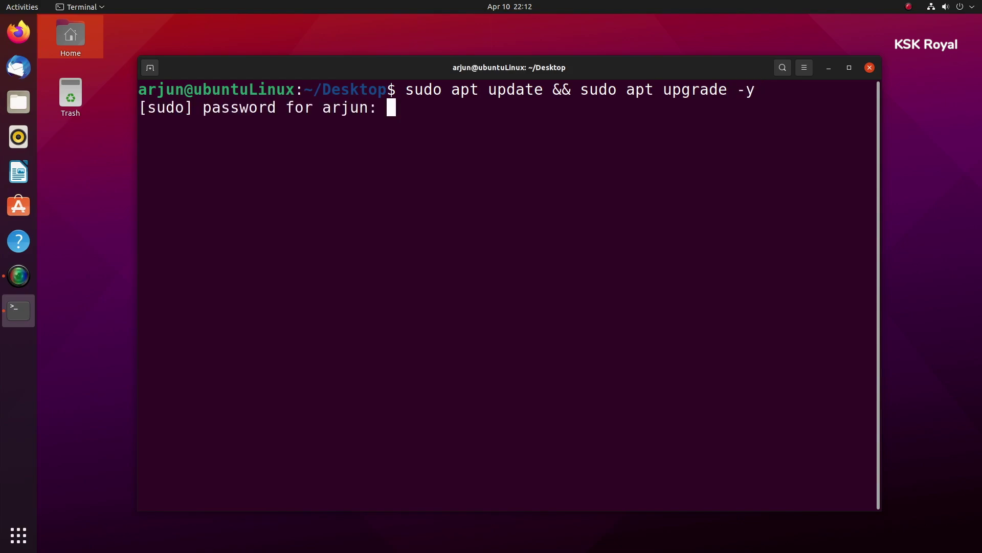
key(Return)
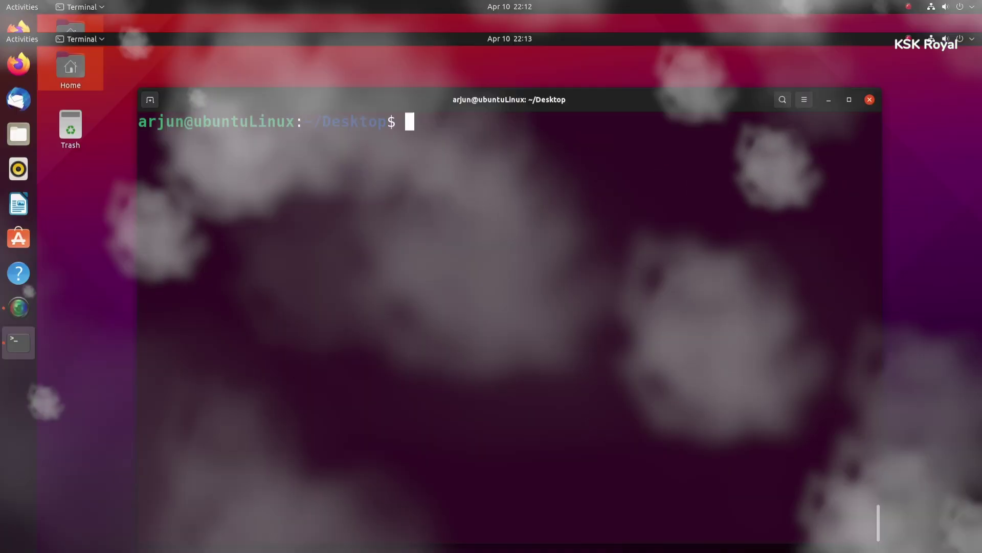
- Show system info with neofetch, then install timeshift via 'sudo apt install timeshift'
text(ne)
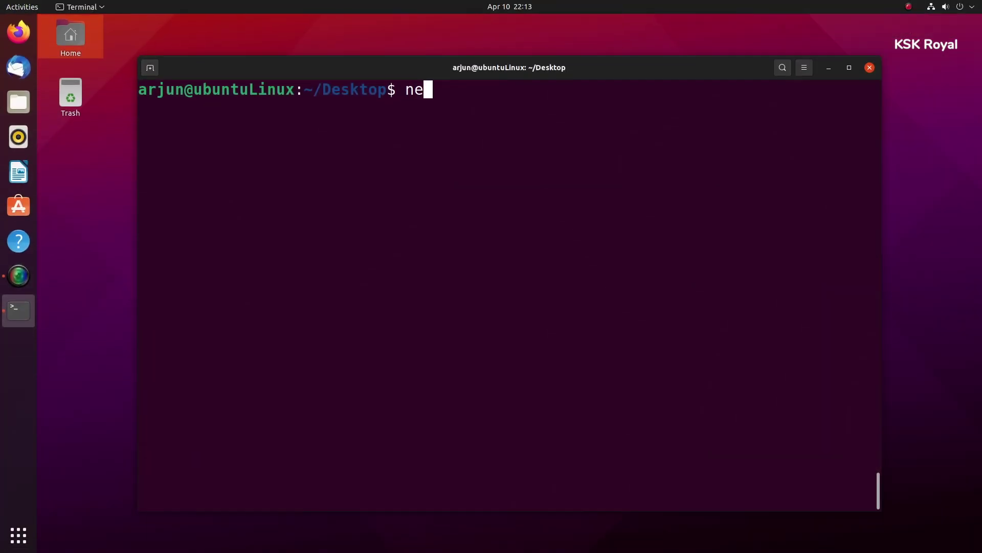
text(ofetch)
key(Return)
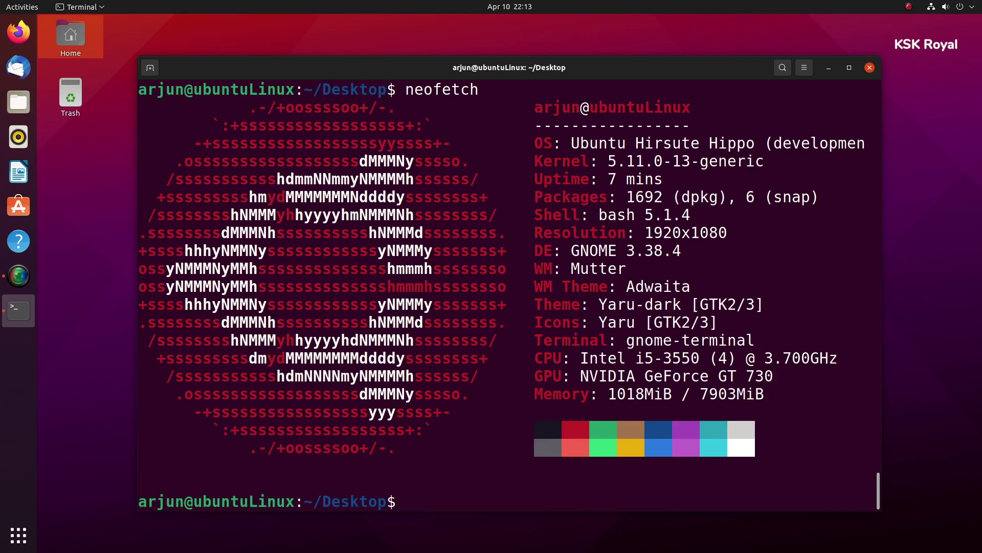
text(sudo apt install time)
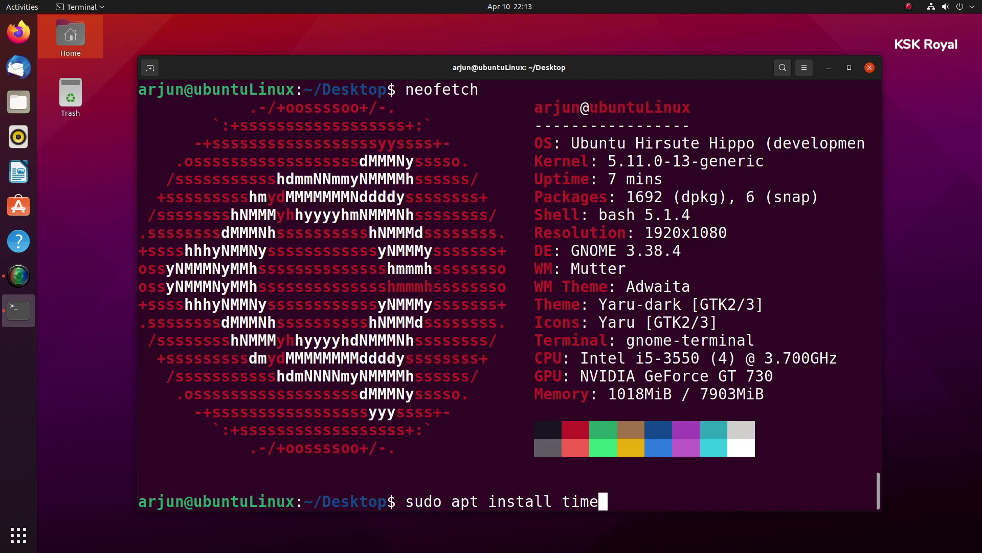
text(t)
key(Return)
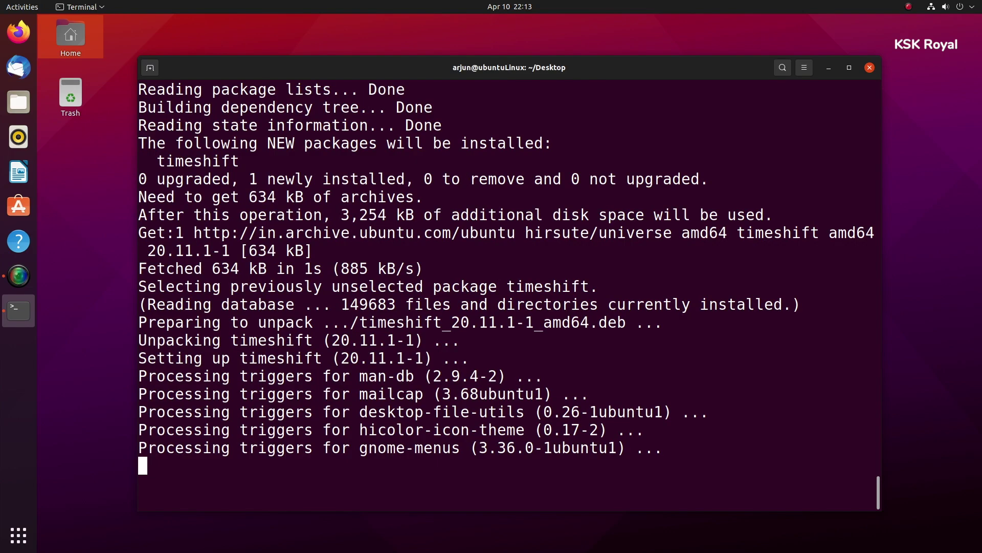
- Minimize the terminal, search 'times' to launch Timeshift as administrator, and advance the wizard
click(830, 67)
click(36, 4)
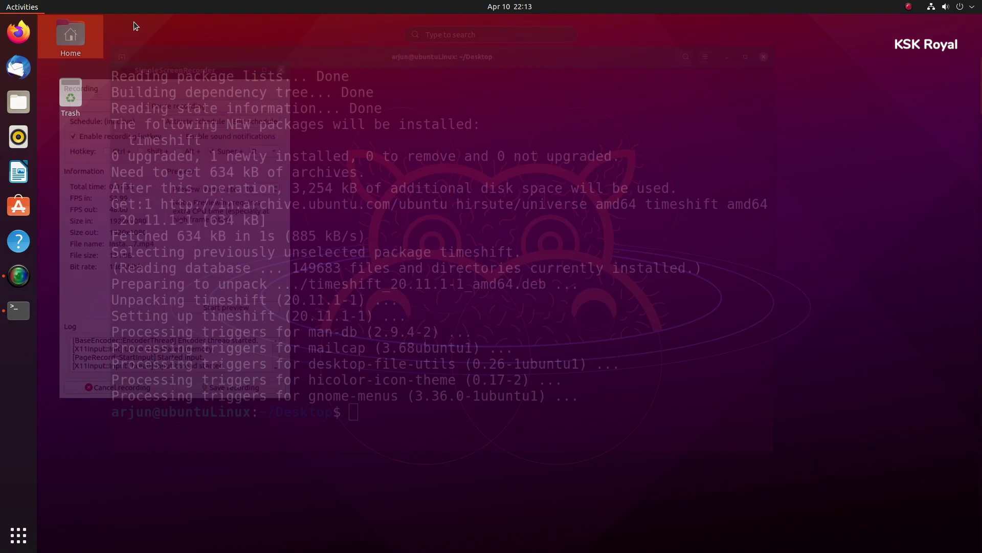
click(524, 36)
text(t)
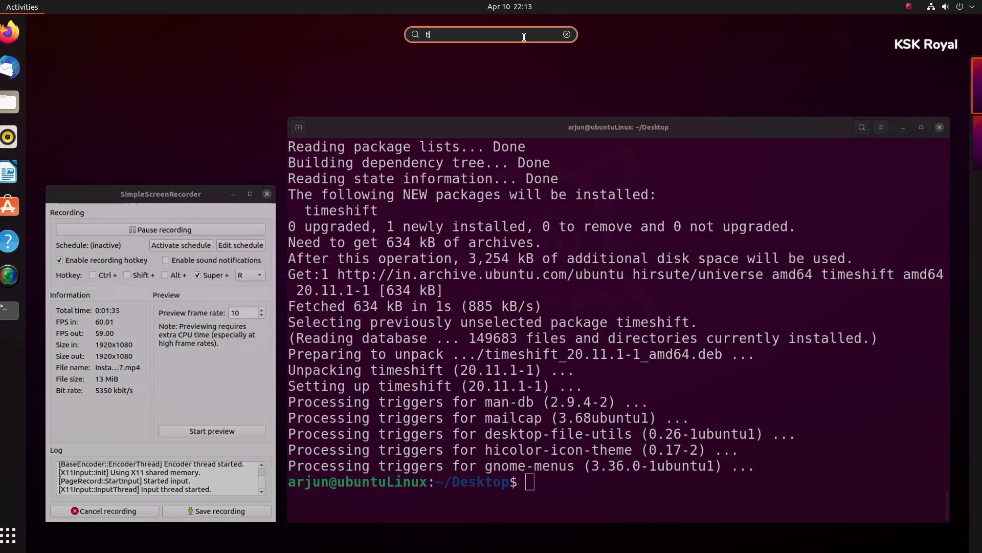
text(imes)
key(Return)
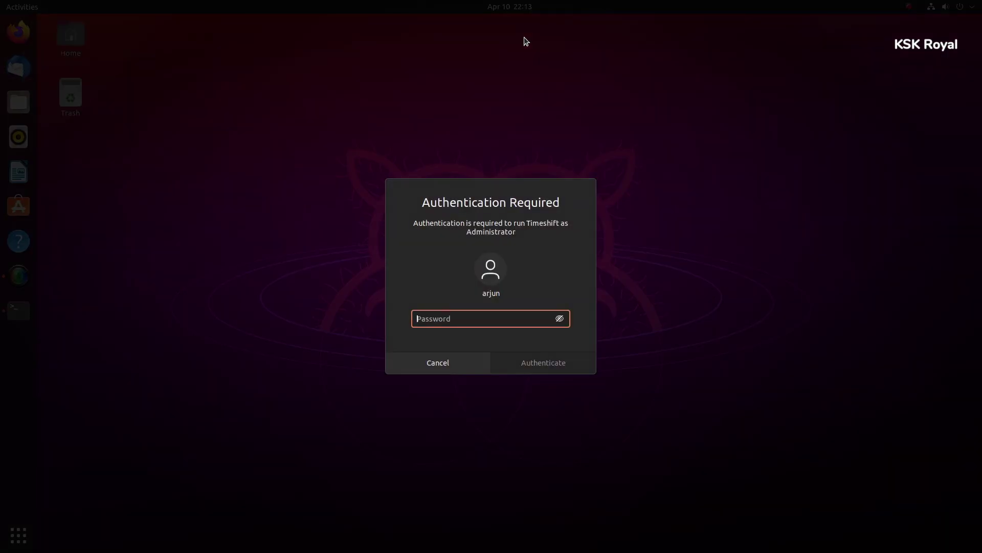
text(*)
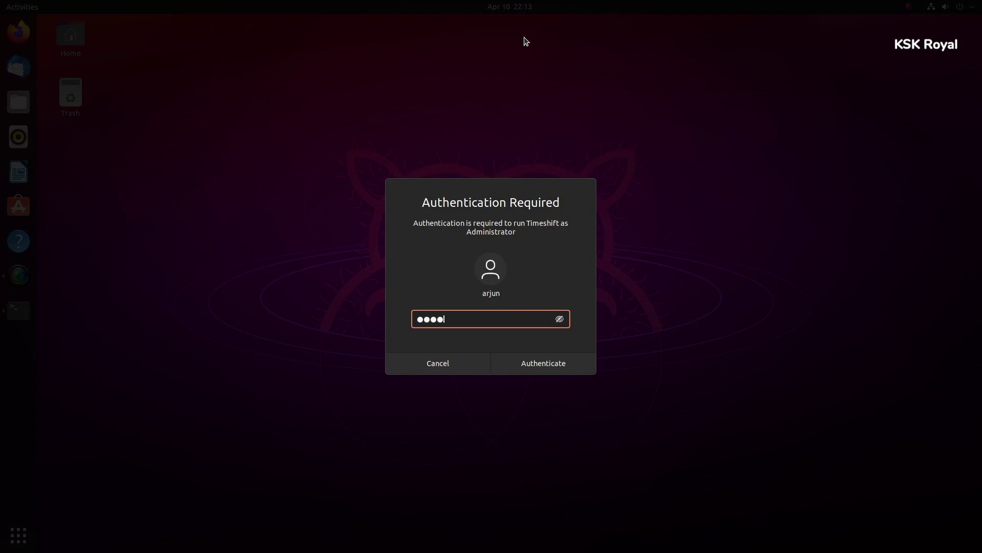
key(Return)
click(524, 456)
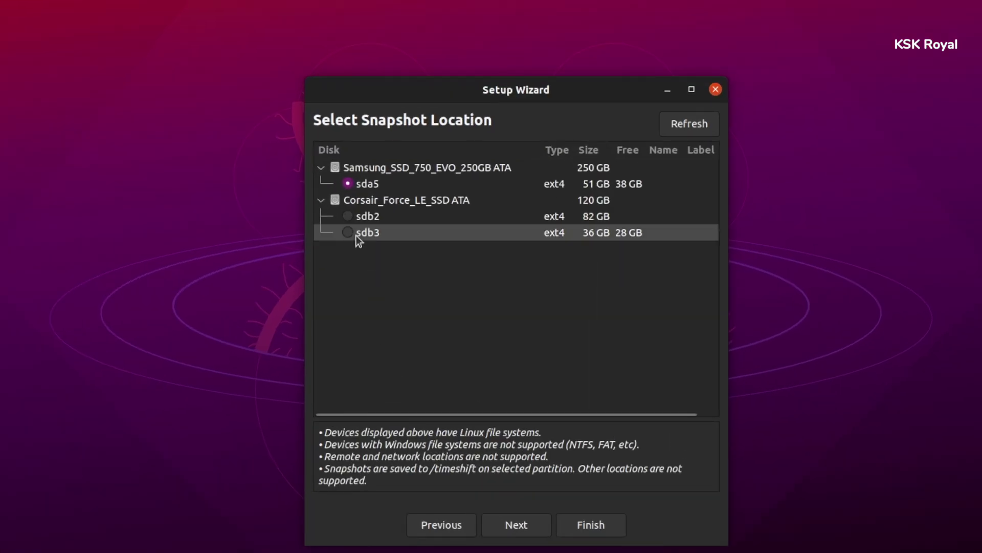
- Choose sdb3 as the snapshot location and move past the snapshot levels page
click(361, 234)
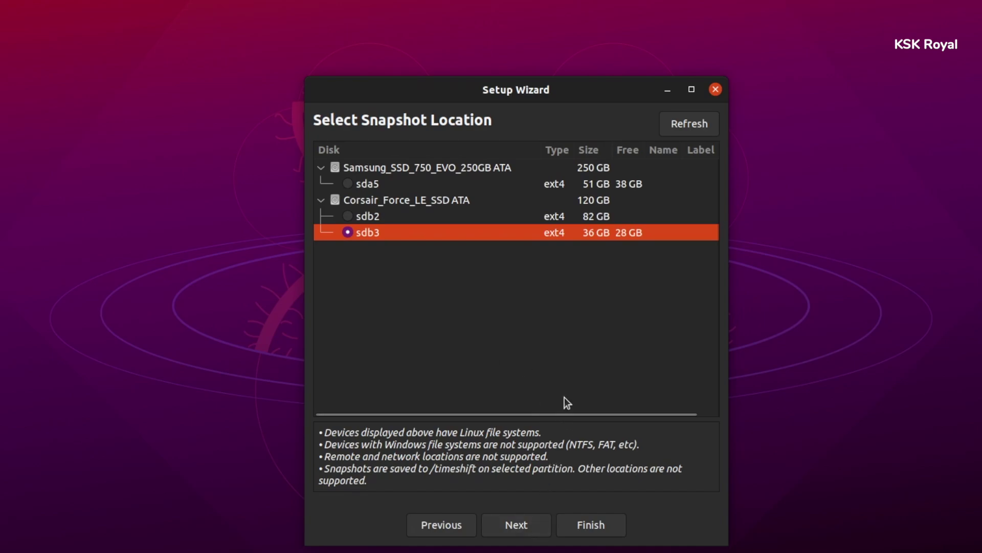
click(525, 531)
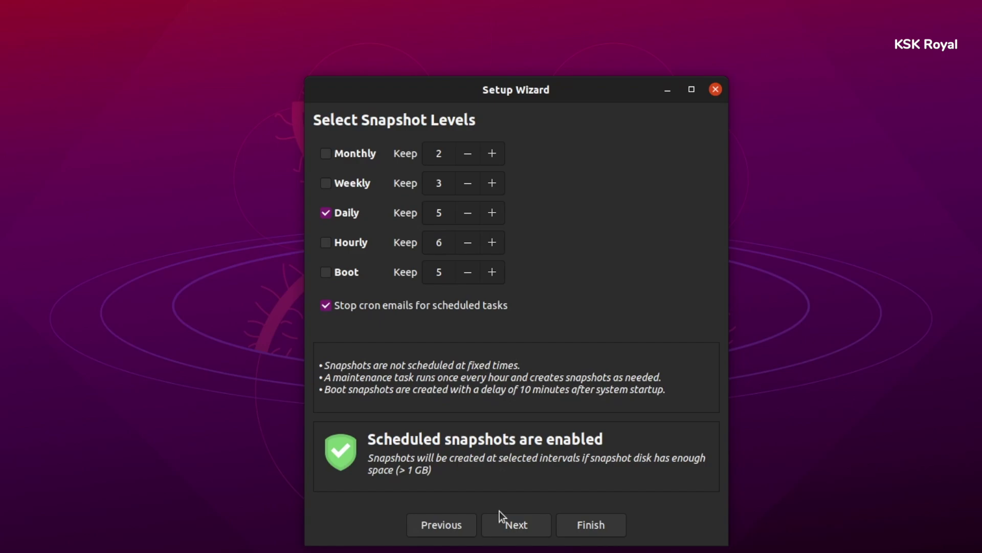
click(541, 523)
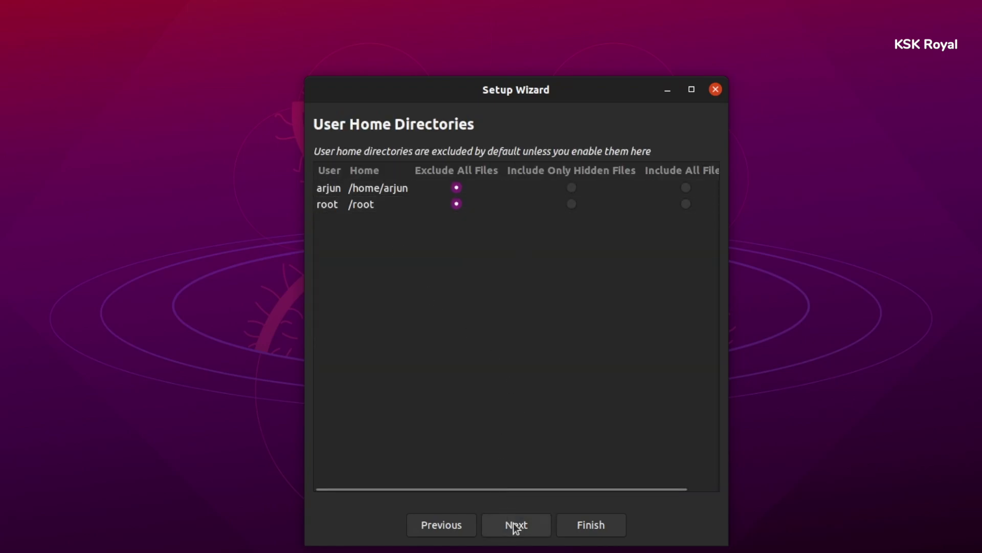
- Include all files for both the user's home and /root
click(685, 188)
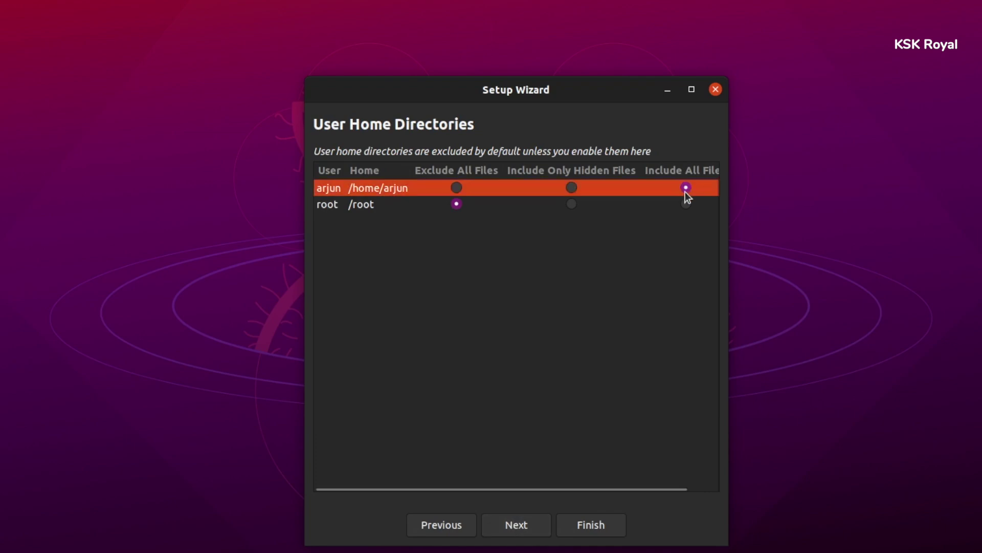
click(686, 204)
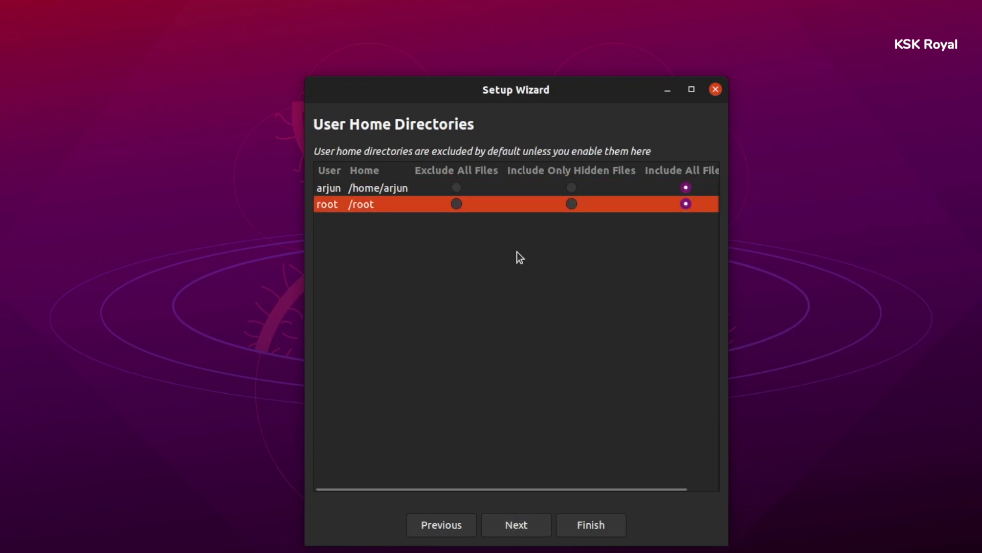
drag(633, 489, 477, 535)
- Finish the Timeshift setup wizard, create the first rsync system snapshot, and quit Timeshift
click(523, 529)
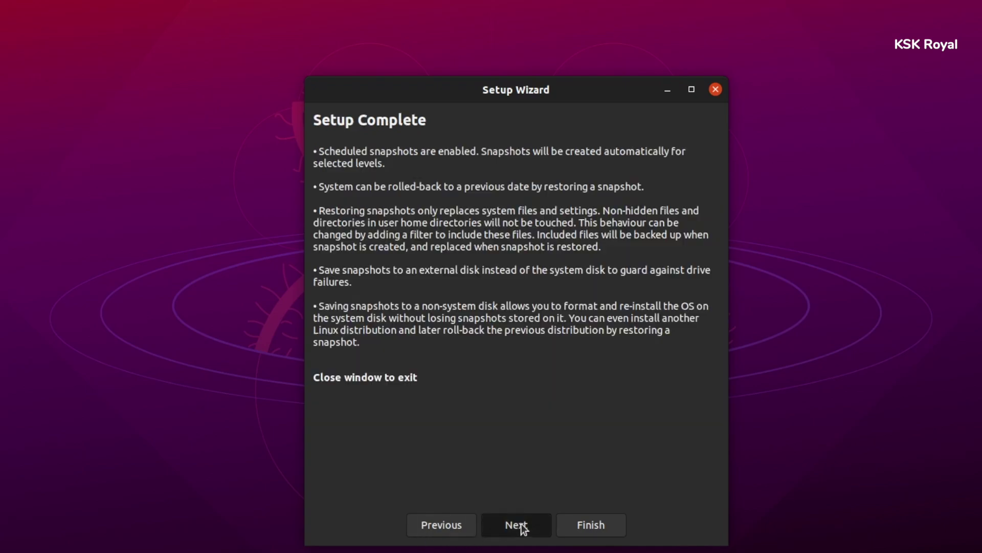
click(591, 525)
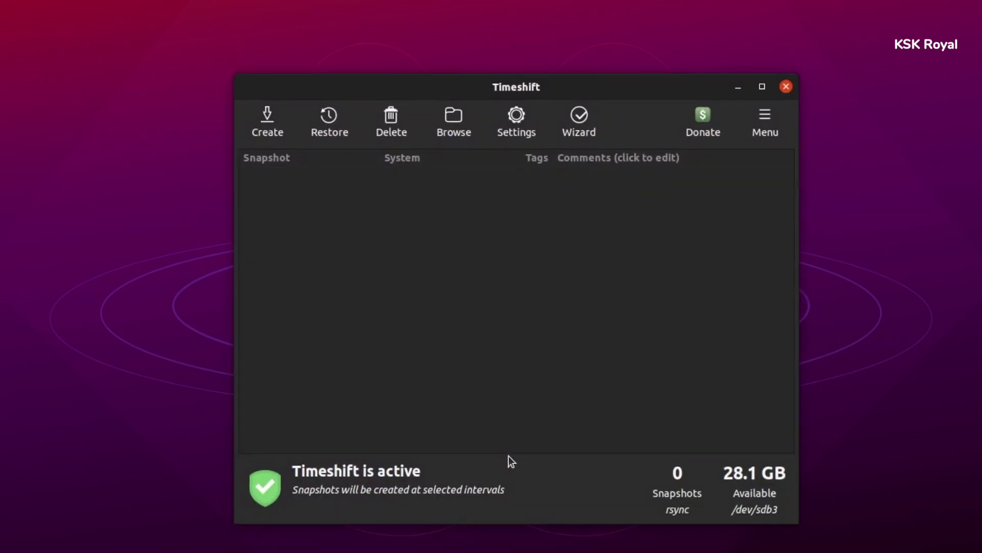
click(265, 125)
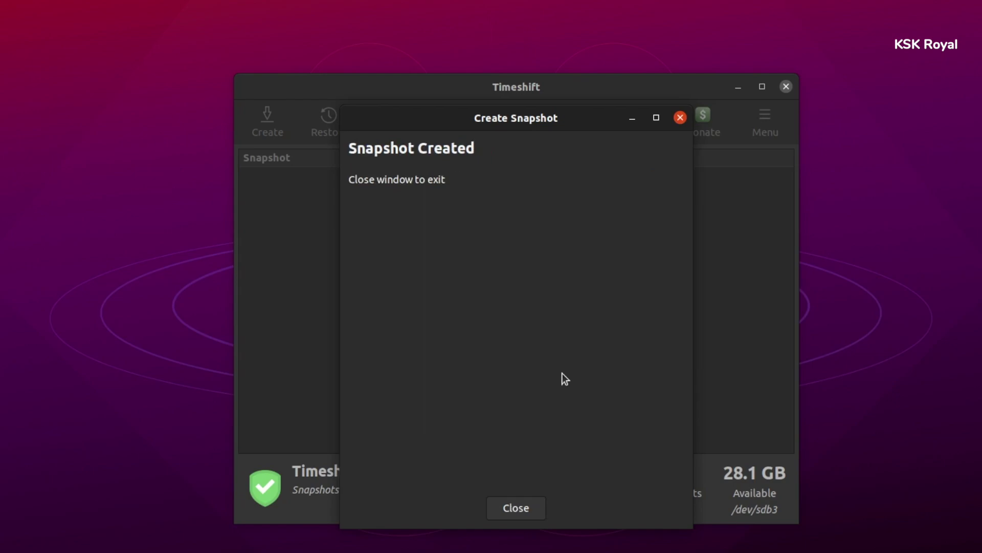
click(522, 509)
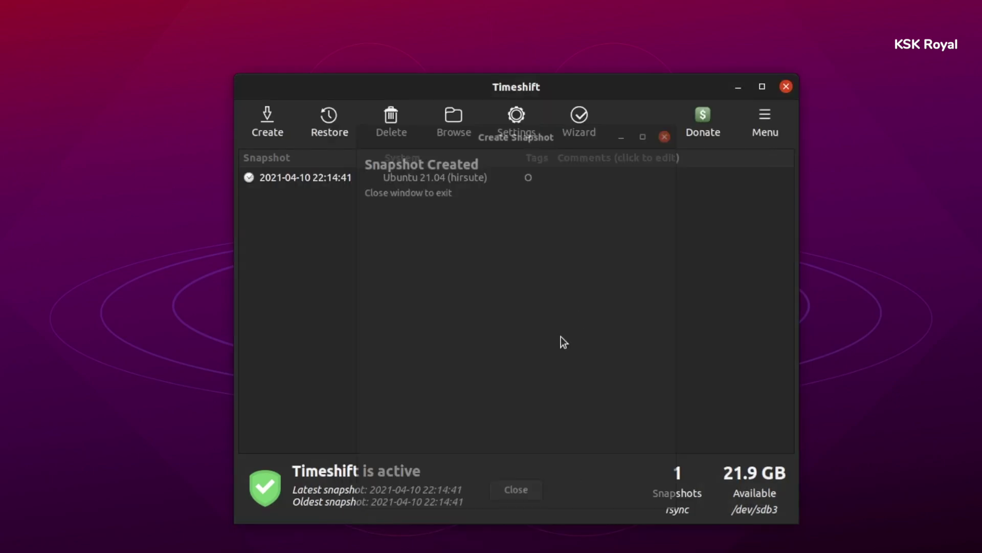
click(787, 88)
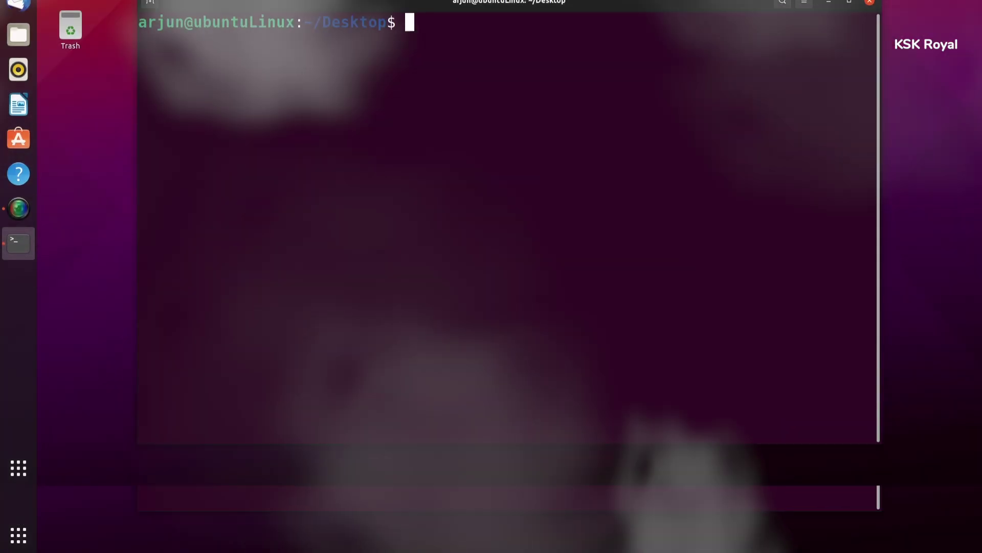
- Install the NVIDIA 460 driver with sudo ubuntu-drivers autoinstall, authenticating with the sudo password
text(sudo ubuntu)
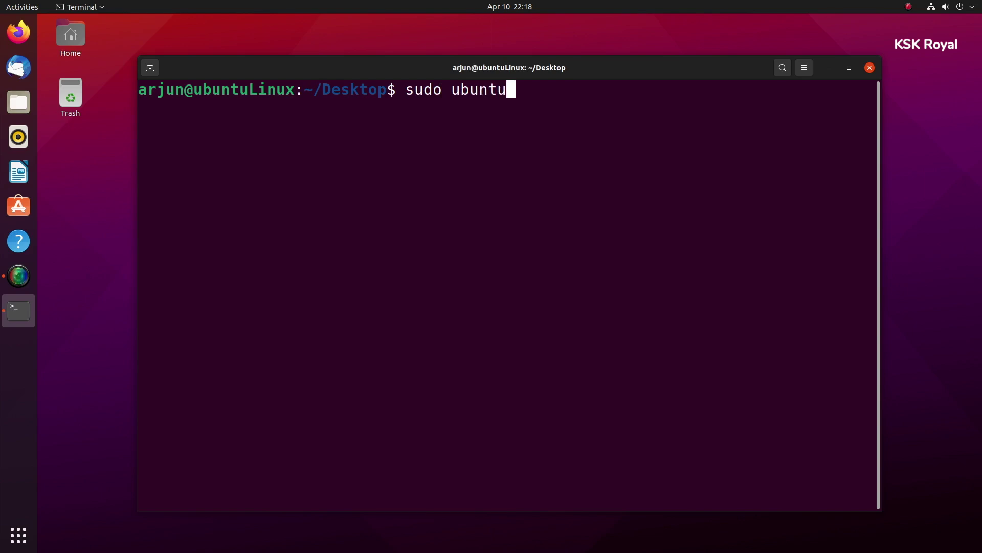
text(-drivers au)
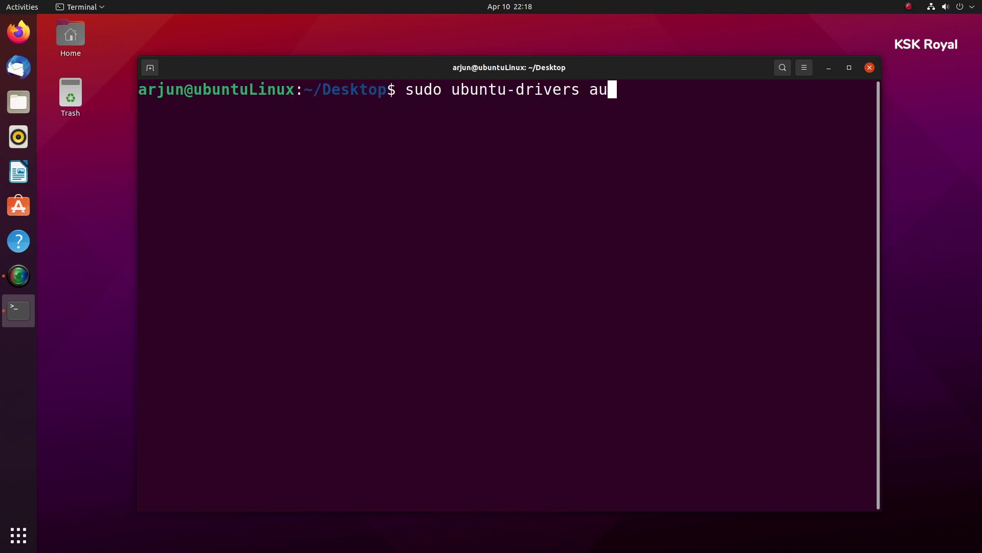
text(toinstall)
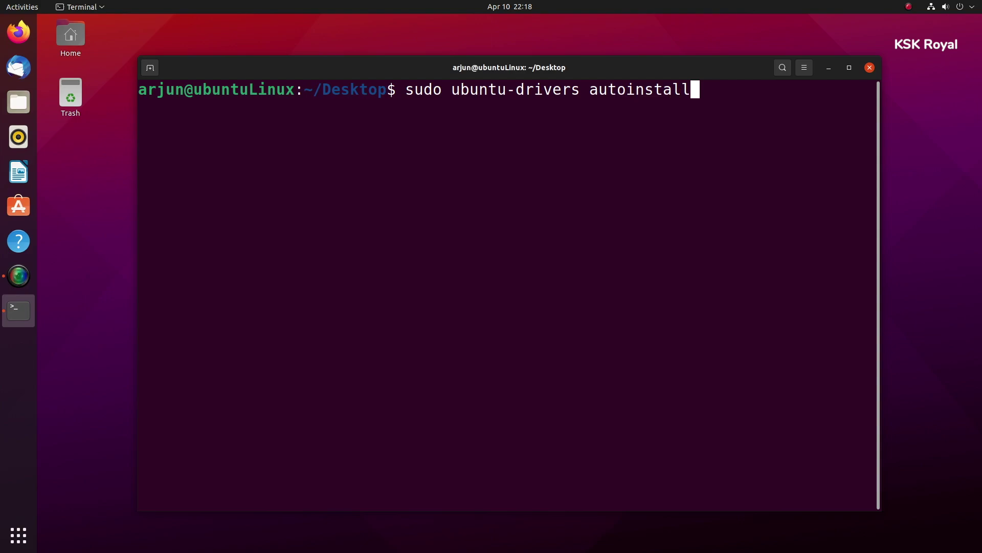
key(Return)
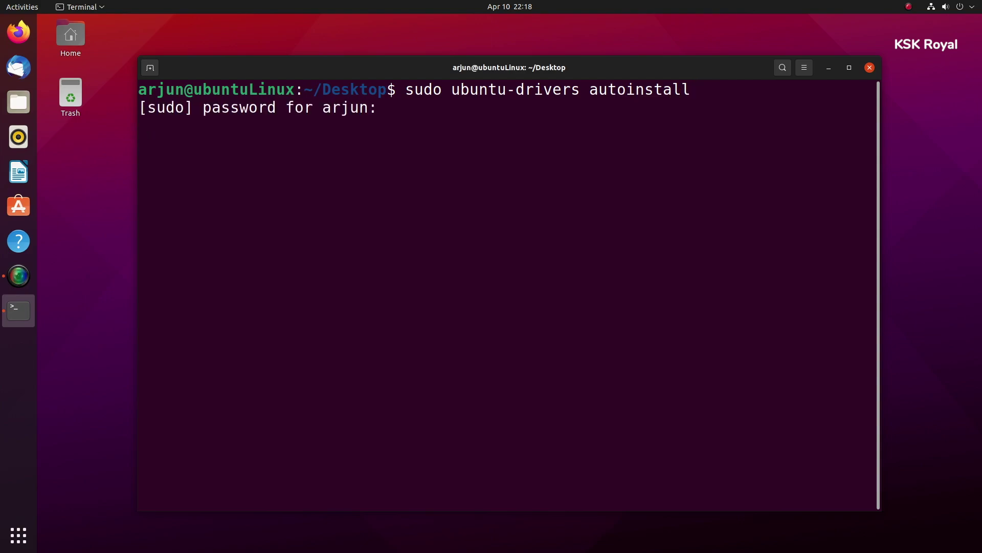
key(Return)
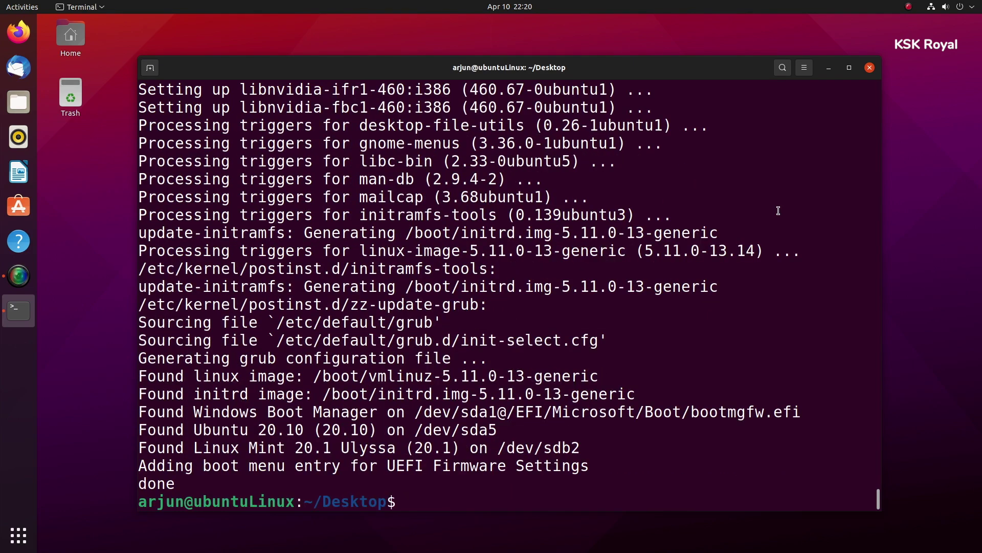
text(do reboot)
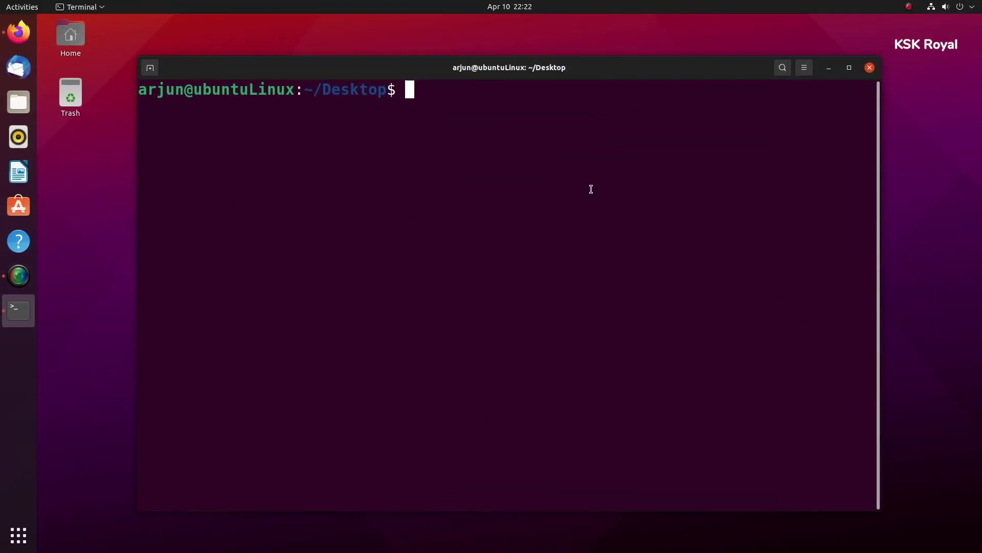
- Add the GNOME 40 PPA with sudo add-apt-repository and refresh packages with sudo apt update
text(sudo add-apt-repository ppa:shemgp/gnome-40)
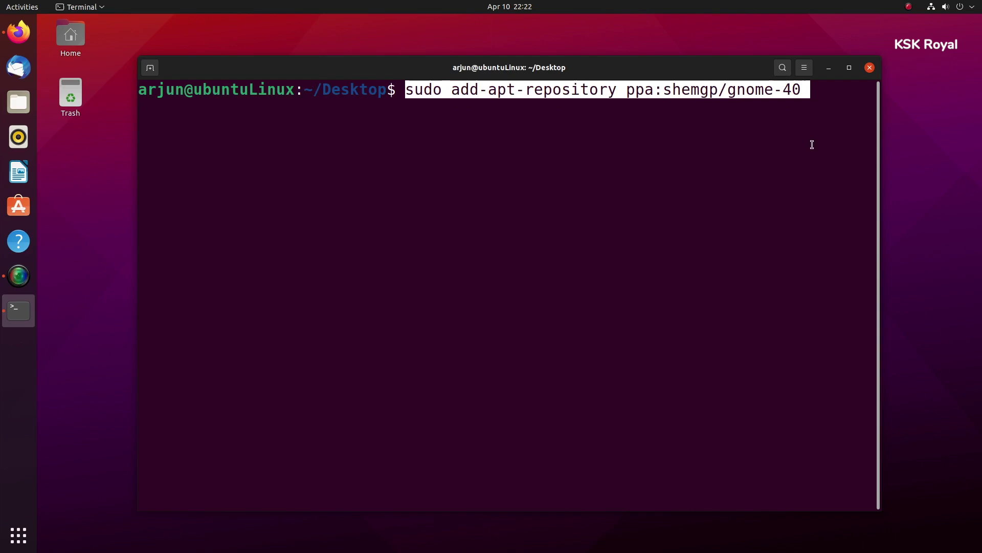
key(Return)
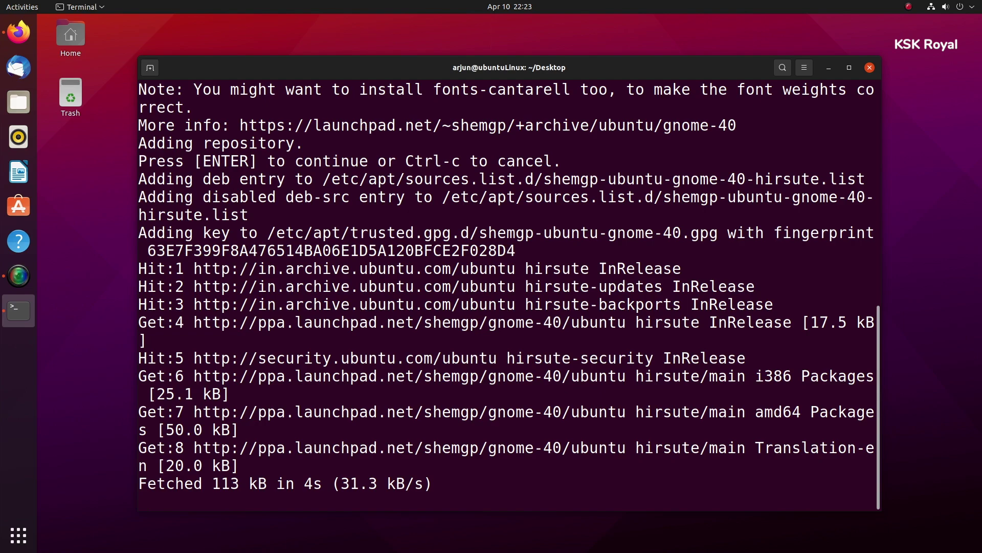
key(ctrl+l)
text(sudo )
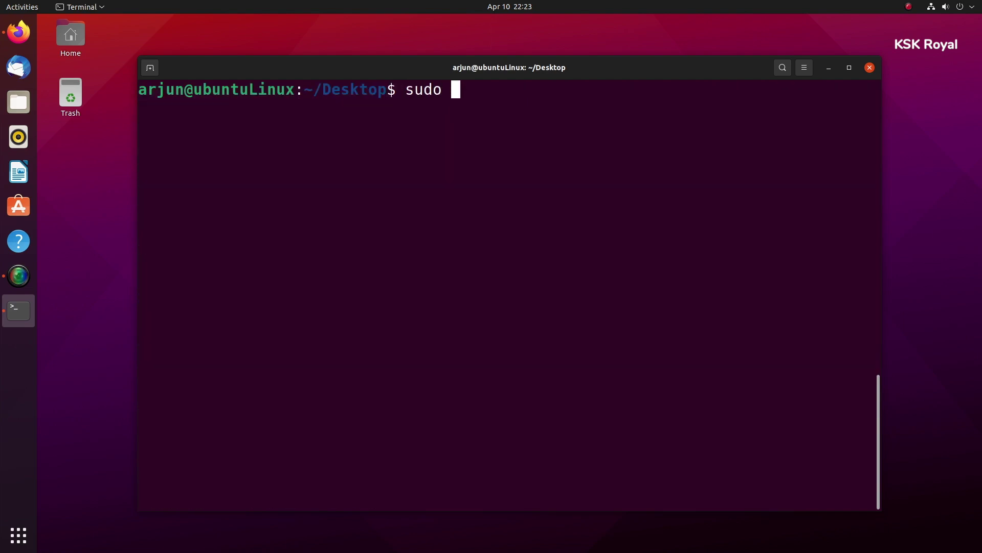
text(apt update)
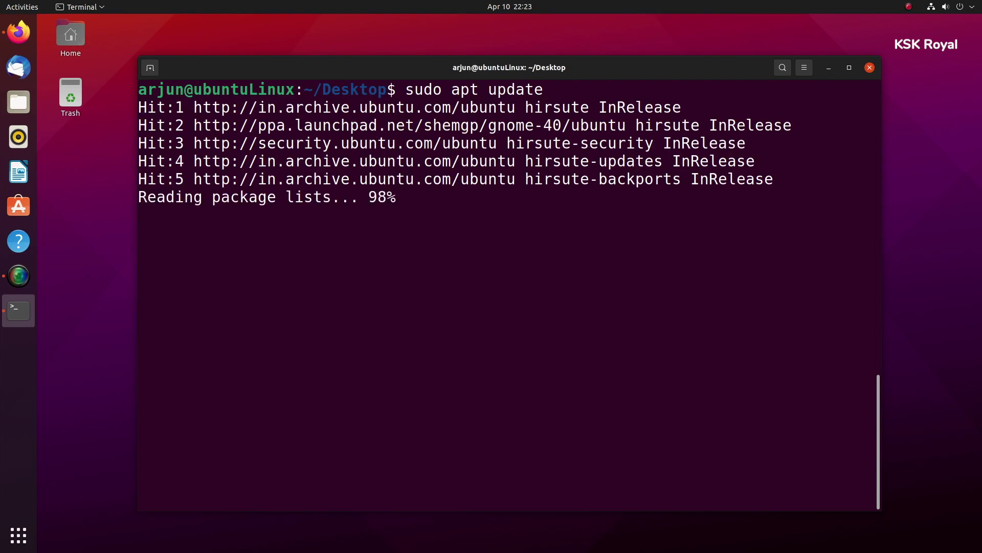
- Clear the screen and paste 'sudo apt install mutter gnome-shell gnome-session fonts-cantarell' at the prompt
key(ctrl+l)
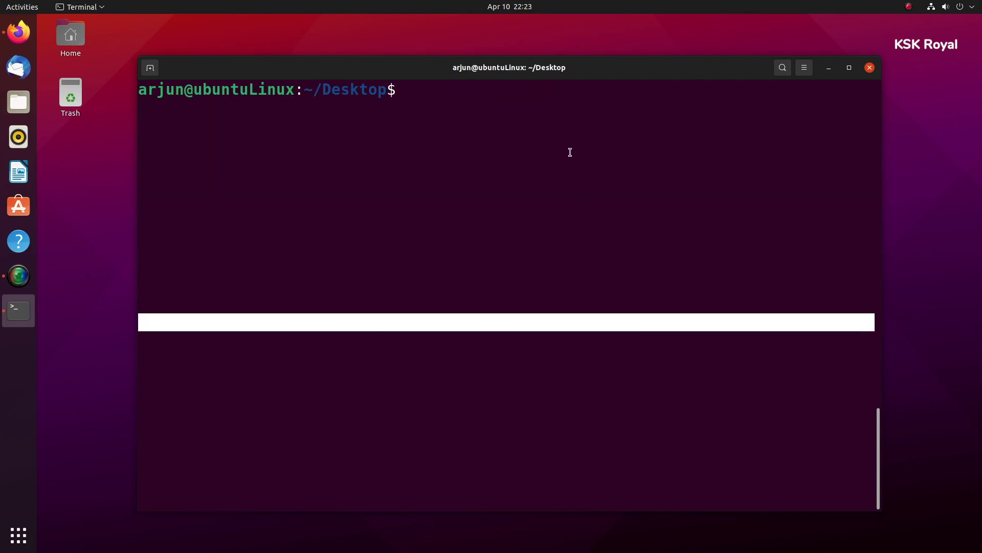
right_click(557, 138)
click(581, 171)
- Run the install of mutter, gnome-shell, gnome-session and fonts-cantarell, confirming with y
key(End)
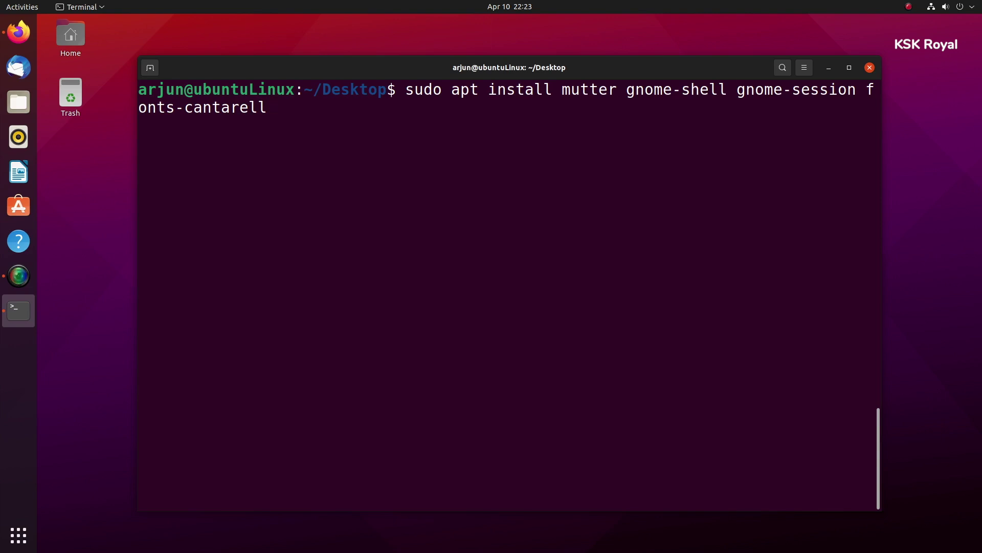
key(Return)
text(y)
key(Return)
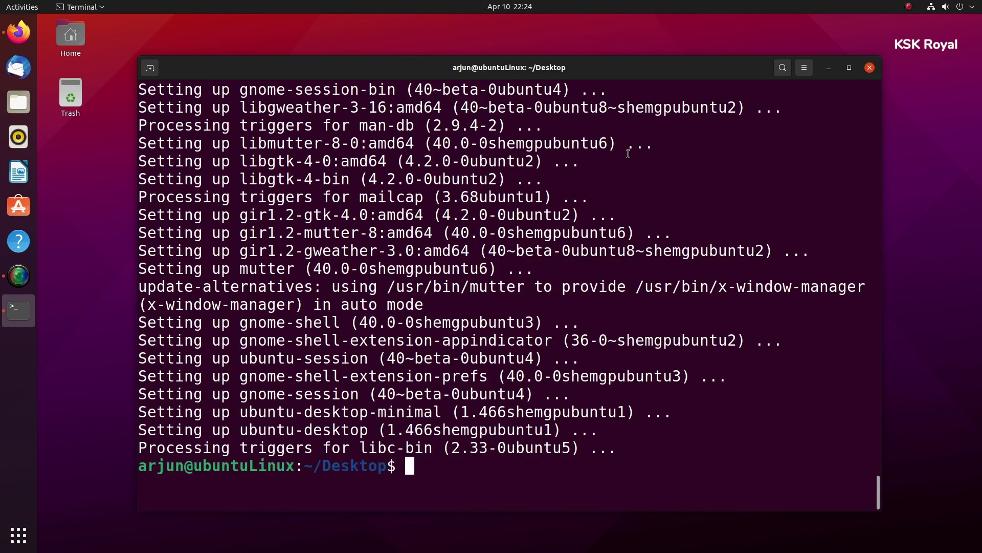
- Verify gnome-shell --version reports GNOME Shell 40.0, then enter sudo reboot
key(ctrl+l)
text(gnoe)
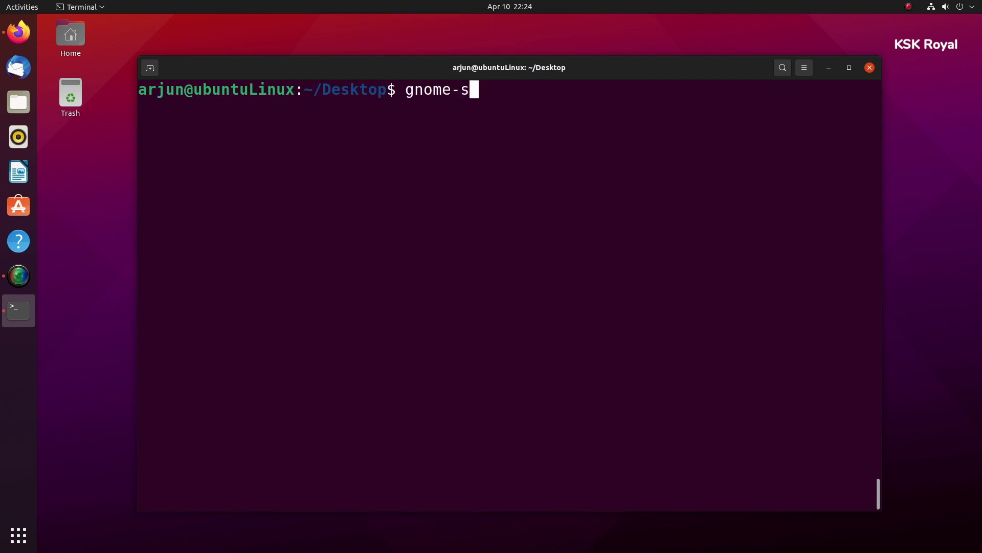
text(e-shell --version)
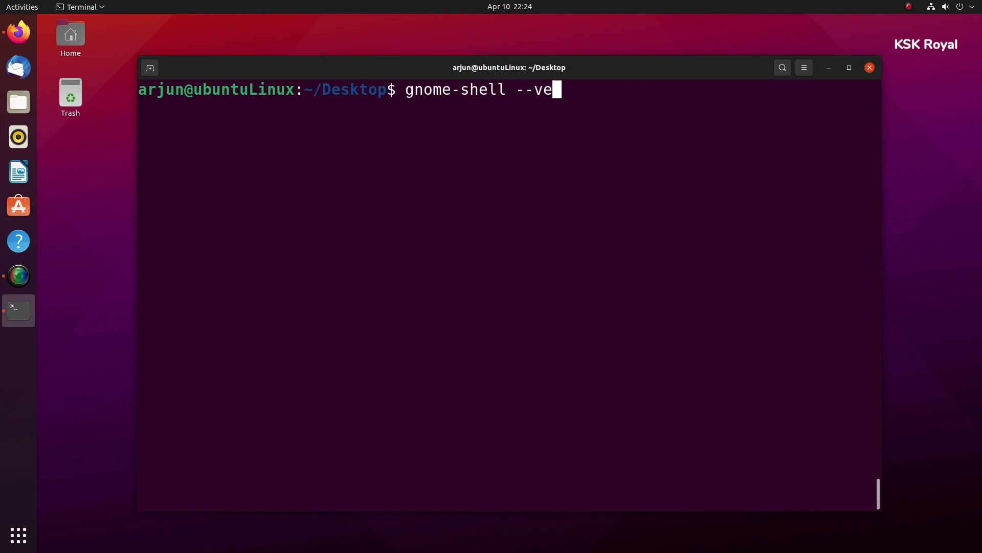
key(Return)
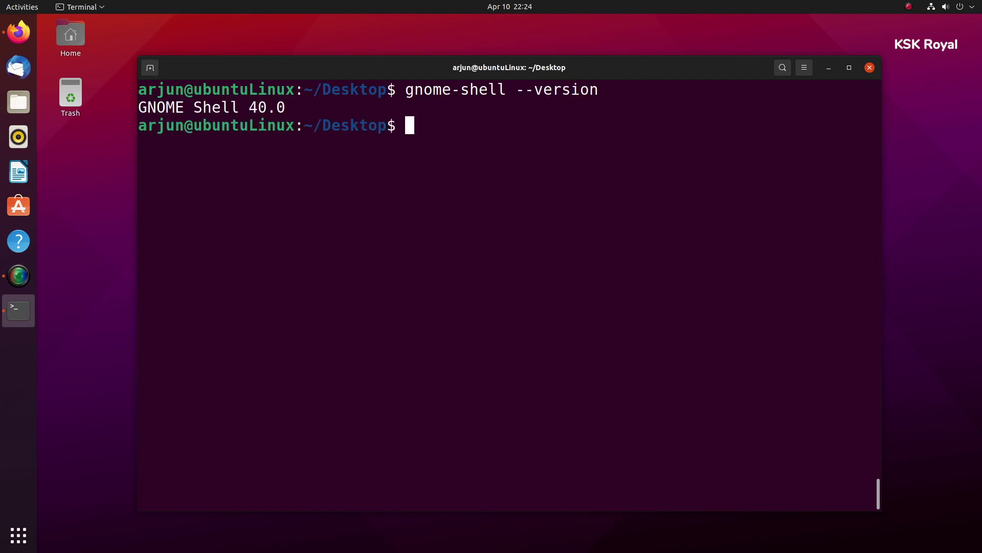
text(sudo reb)
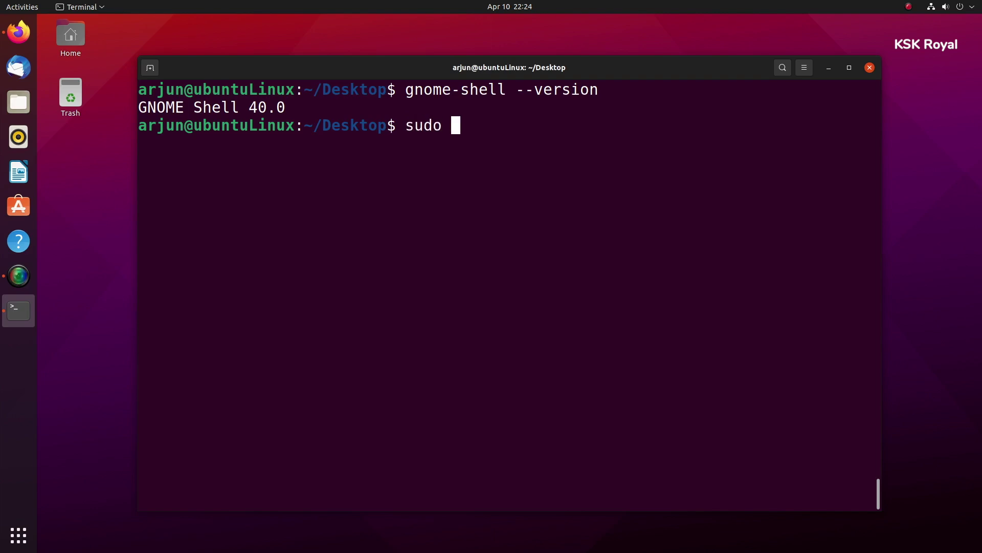
text(oot)
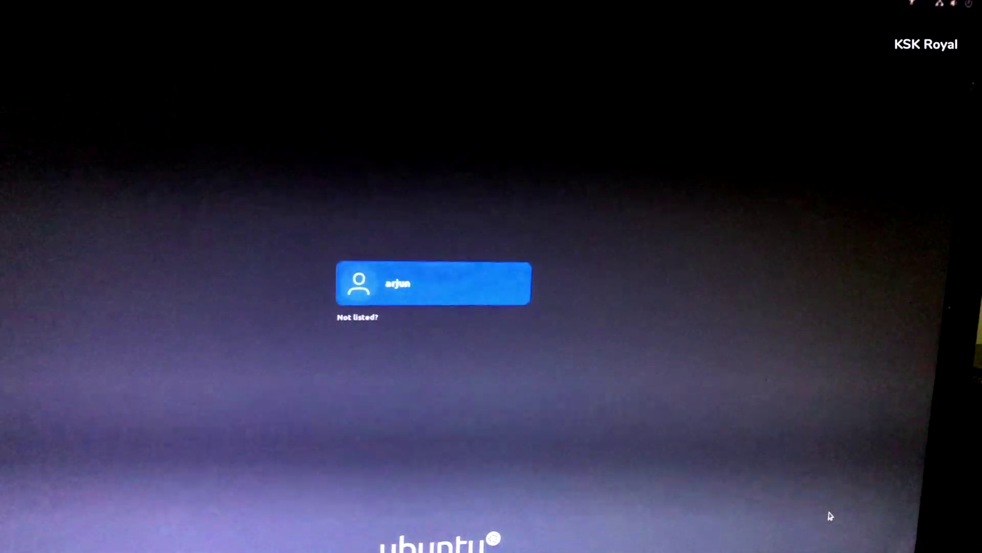
- At the GDM login screen, choose the GNOME session from the gear menu and enter the account password
key(Return)
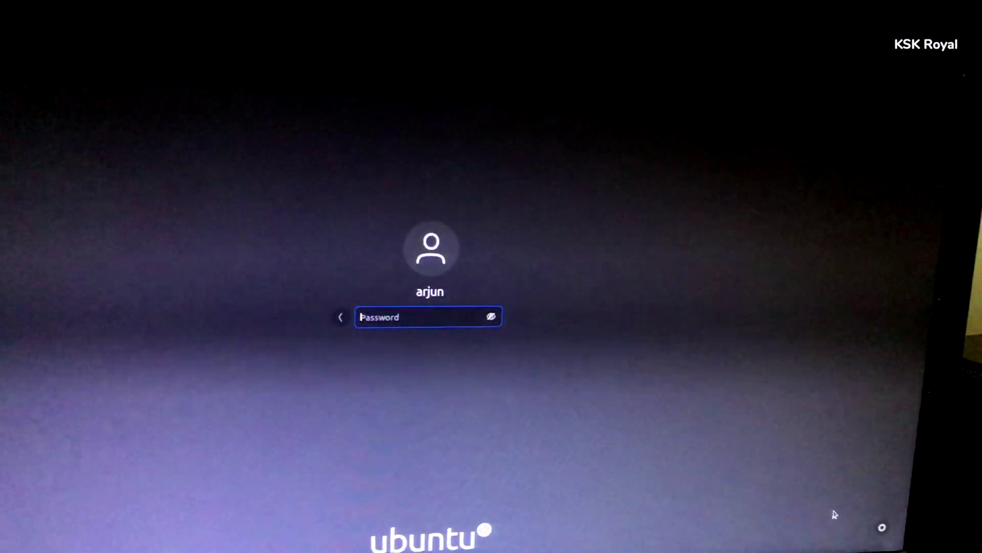
click(862, 529)
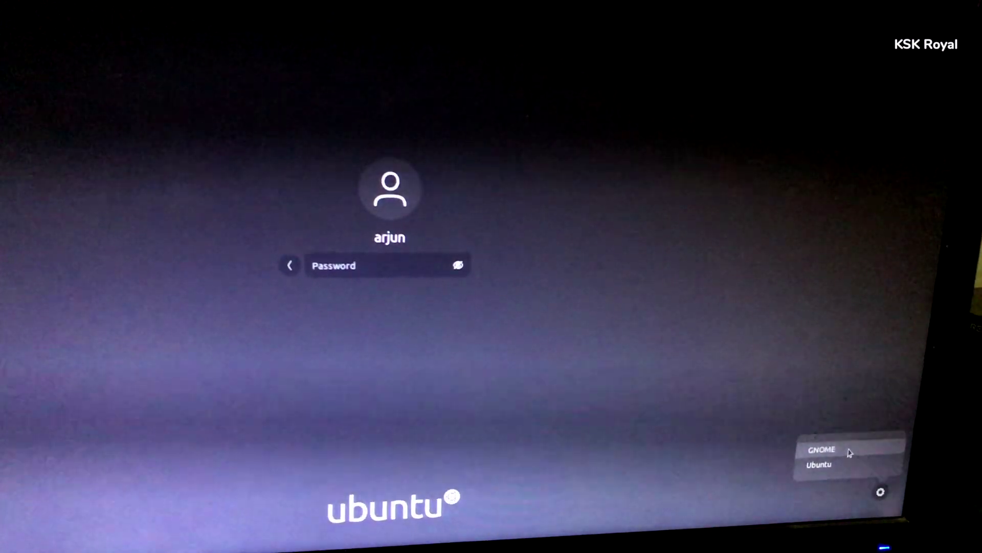
click(849, 450)
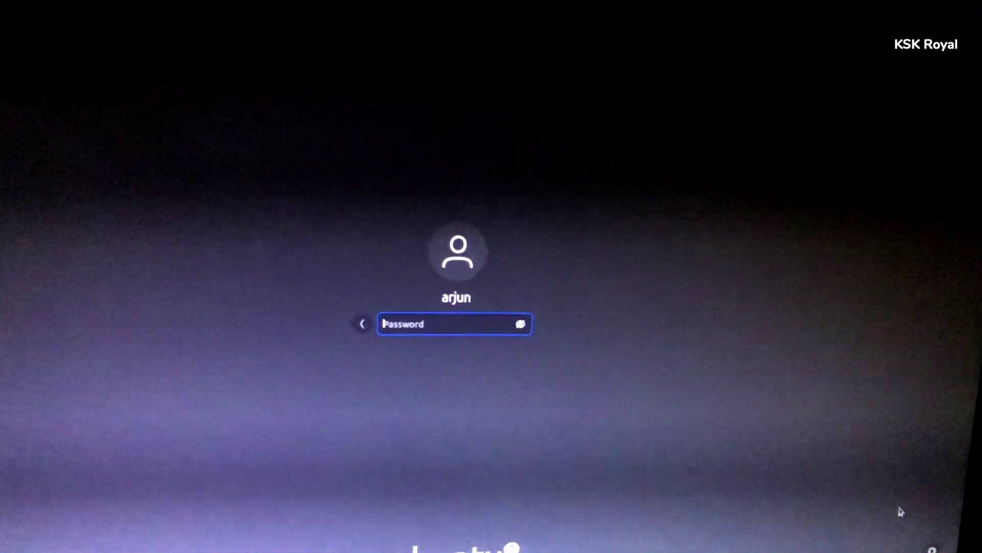
text(•••••)
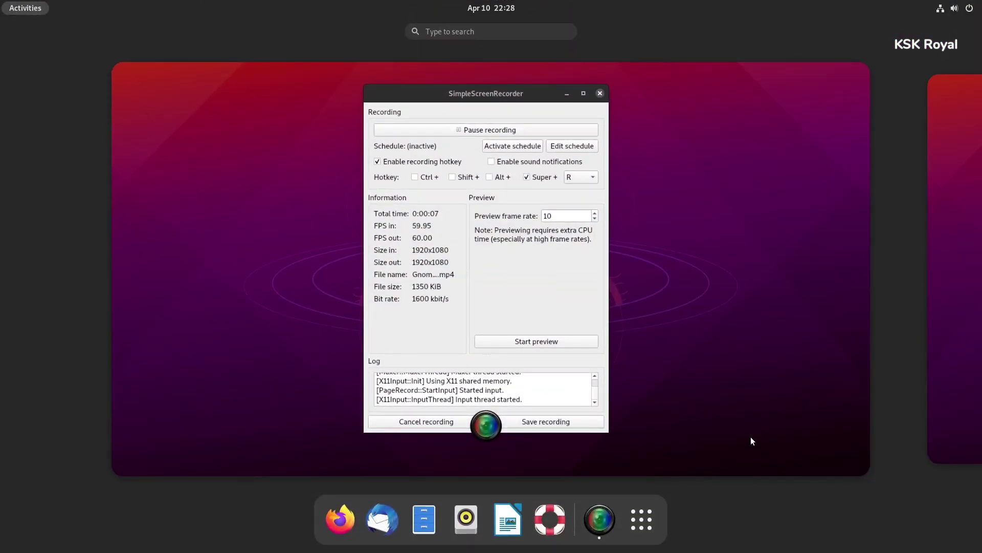
- Open the Show Applications grid to view the first page of installed apps
scroll(751, 441, down, 1)
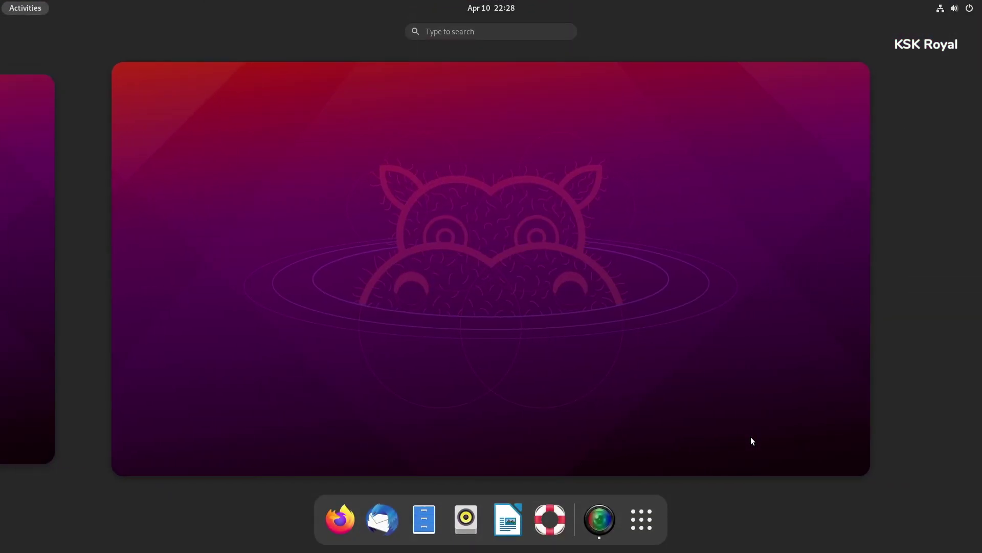
scroll(750, 437, up, 1)
scroll(751, 437, down, 1)
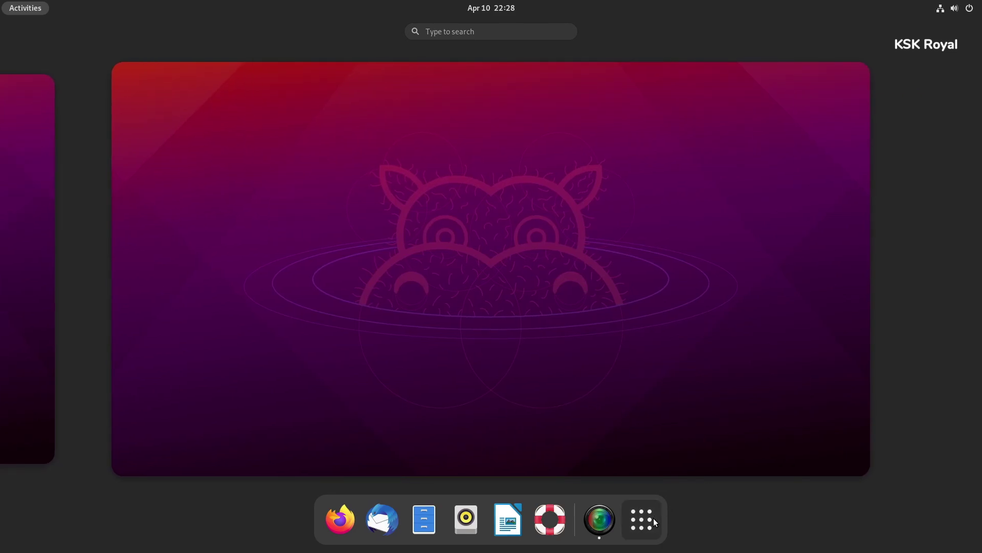
click(653, 518)
scroll(692, 452, down, 1)
scroll(691, 453, up, 1)
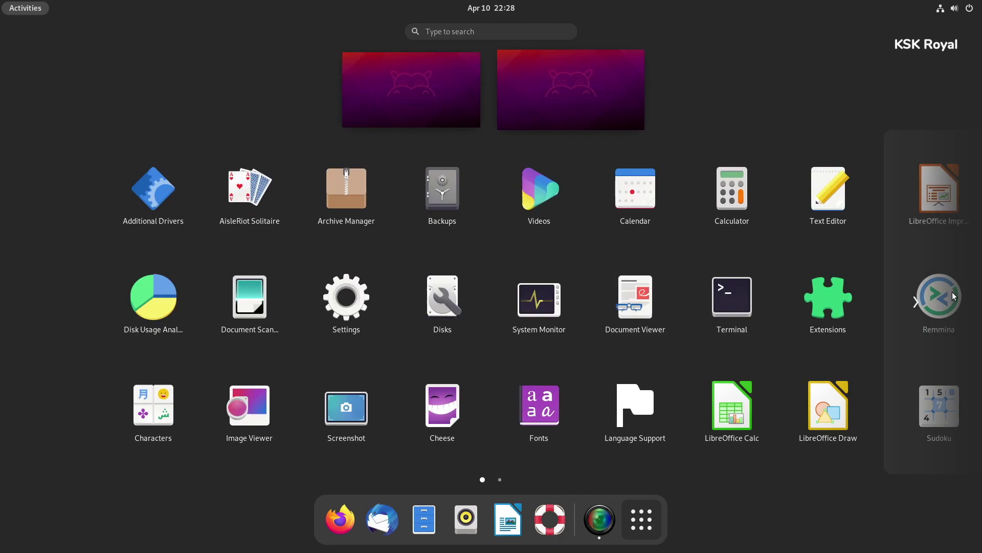
- Browse the second page of applications, then close the grid back to the overview
click(950, 292)
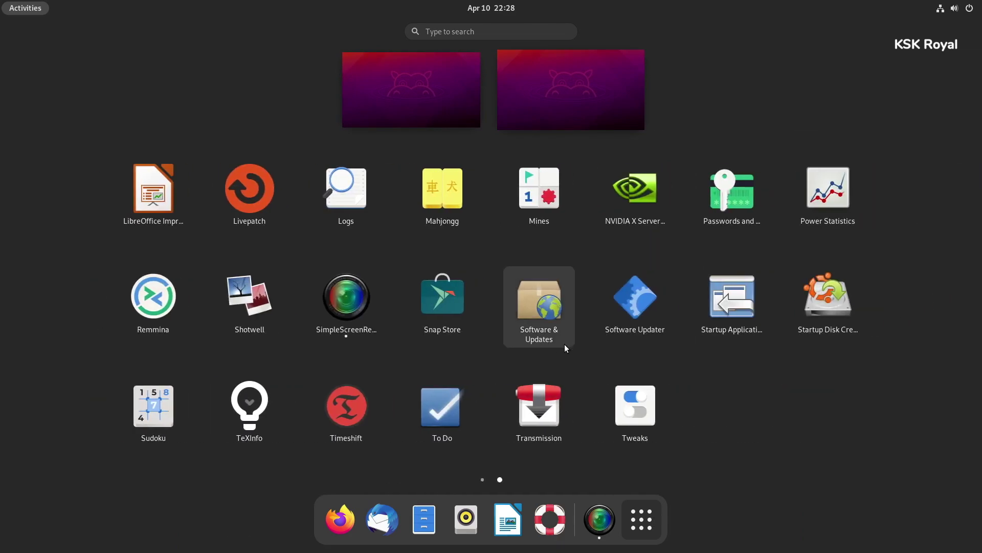
scroll(344, 333, up, 1)
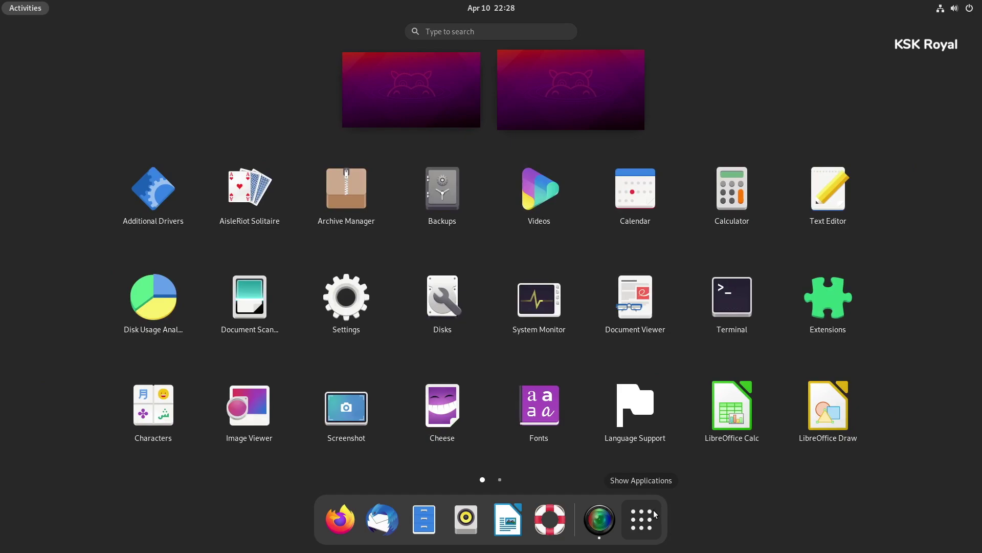
scroll(683, 370, down, 1)
scroll(682, 374, up, 1)
click(656, 527)
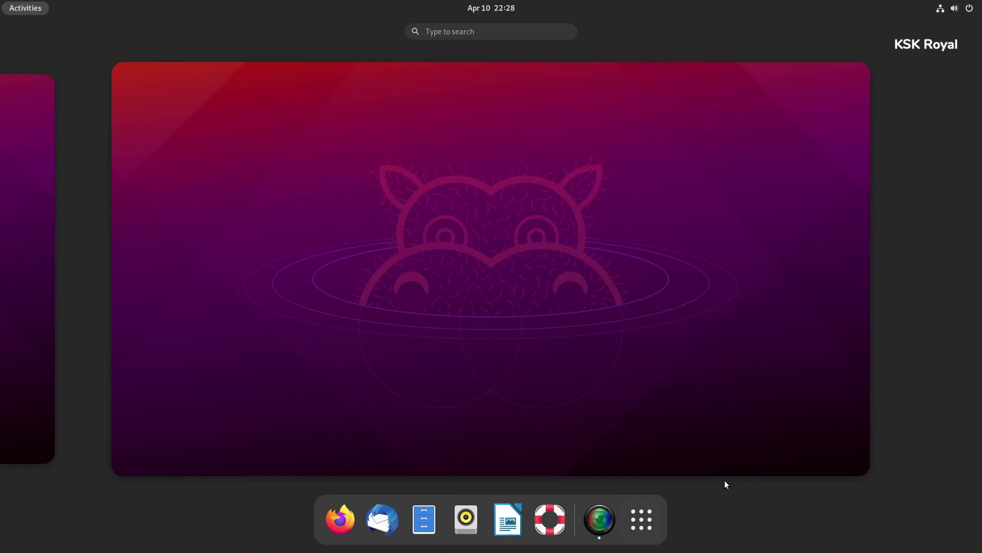
scroll(603, 318, up, 1)
scroll(607, 318, down, 1)
- Return to the desktop, preview the calendar panel, and toggle the Activities overview
click(615, 315)
key(super+v)
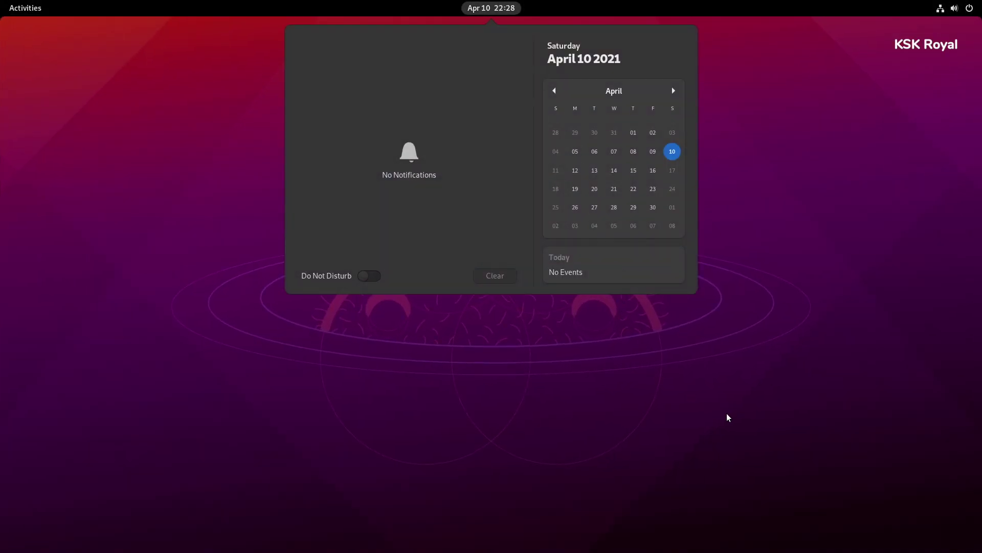
click(728, 418)
click(33, 10)
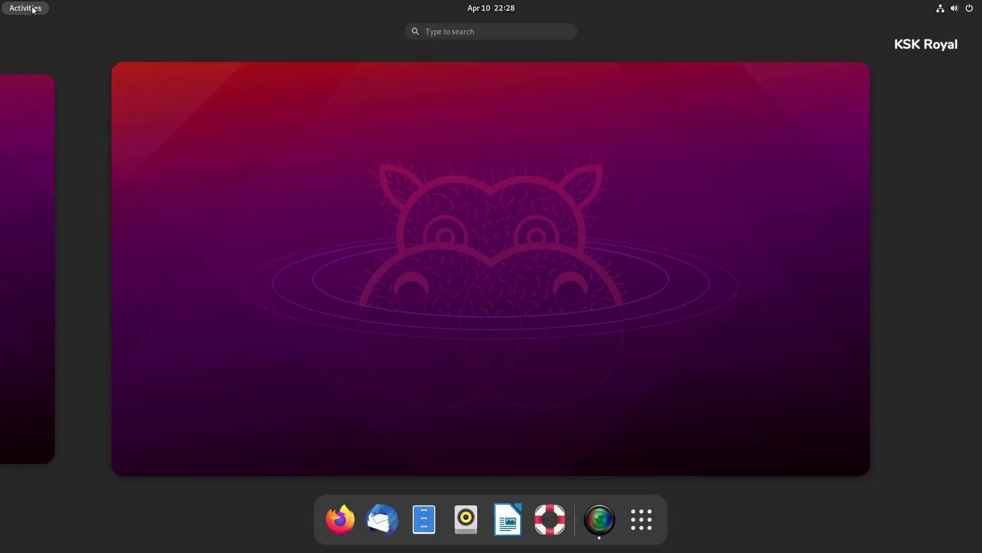
click(34, 10)
click(33, 9)
click(37, 12)
- Preview the system menu with its wired network options expanded, then close it again
click(953, 8)
click(913, 68)
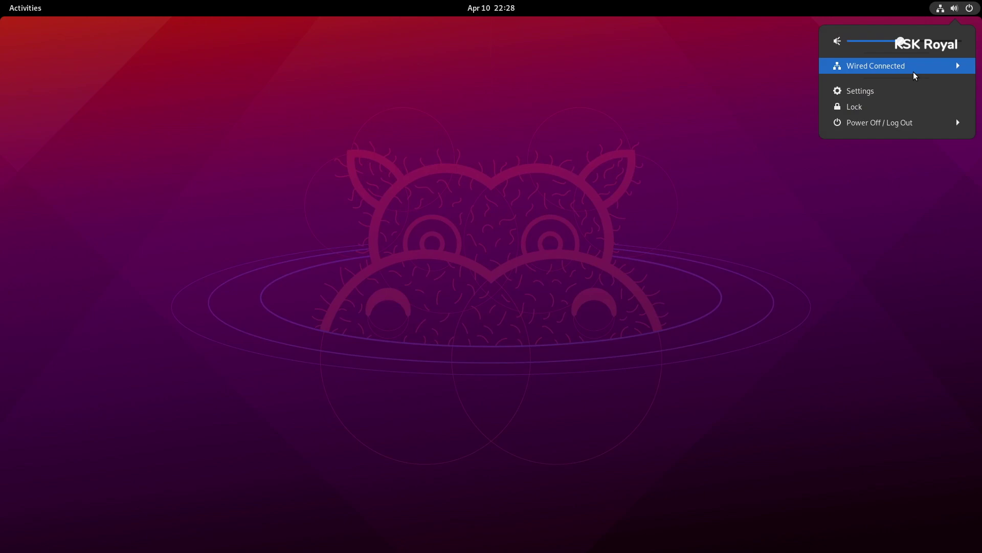
click(526, 234)
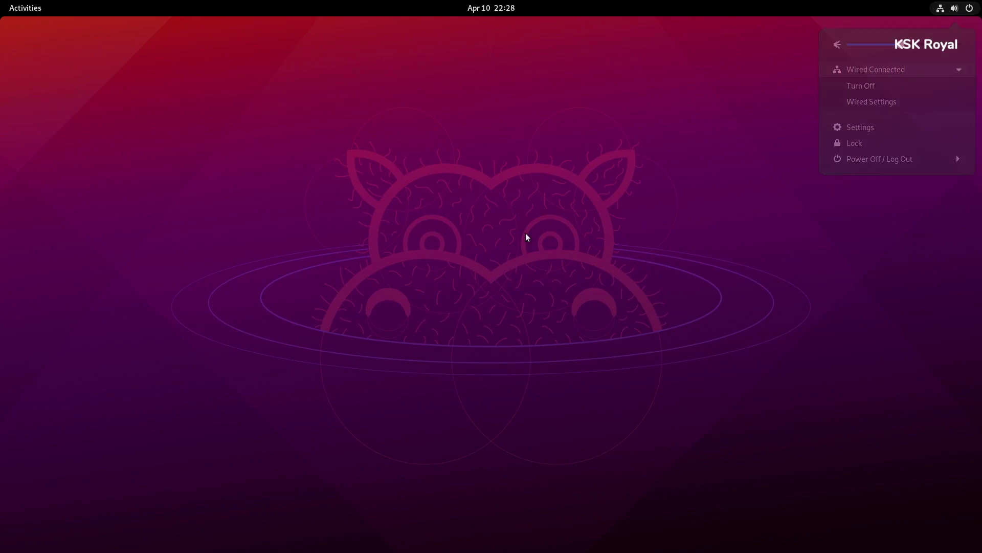
click(22, 4)
click(544, 173)
click(978, 4)
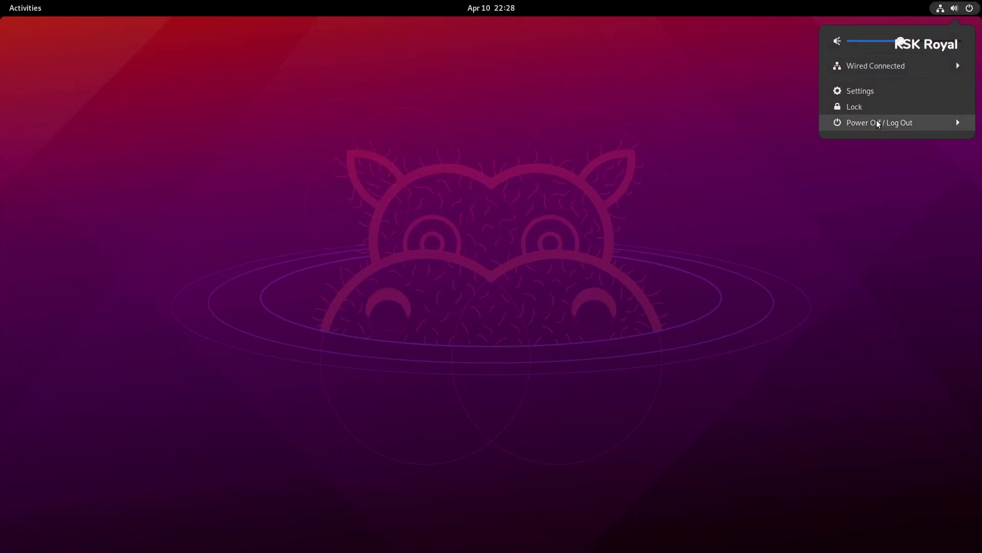
click(556, 122)
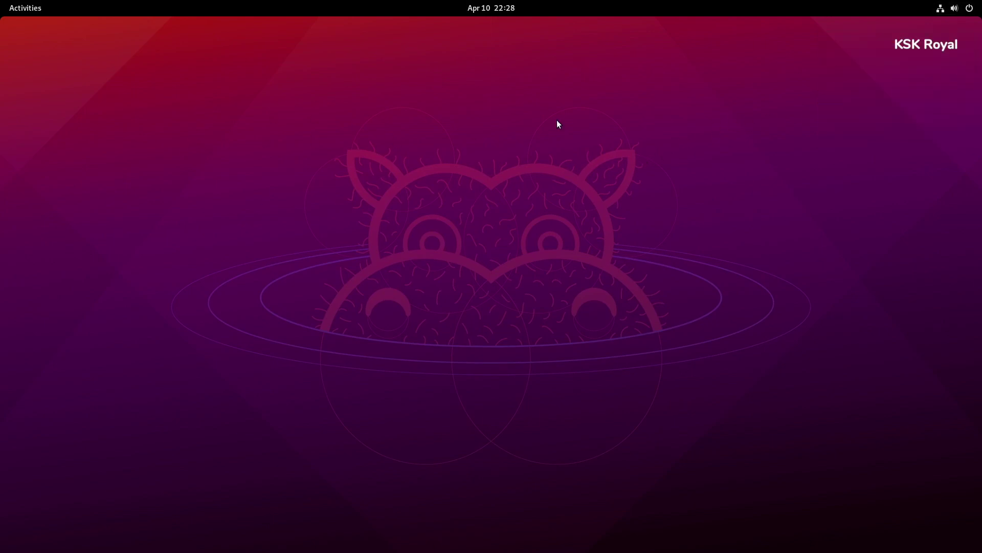
- Preview the system menu, calendar panel and Activities overview once more, ending with the system menu open
click(955, 7)
click(606, 296)
click(491, 7)
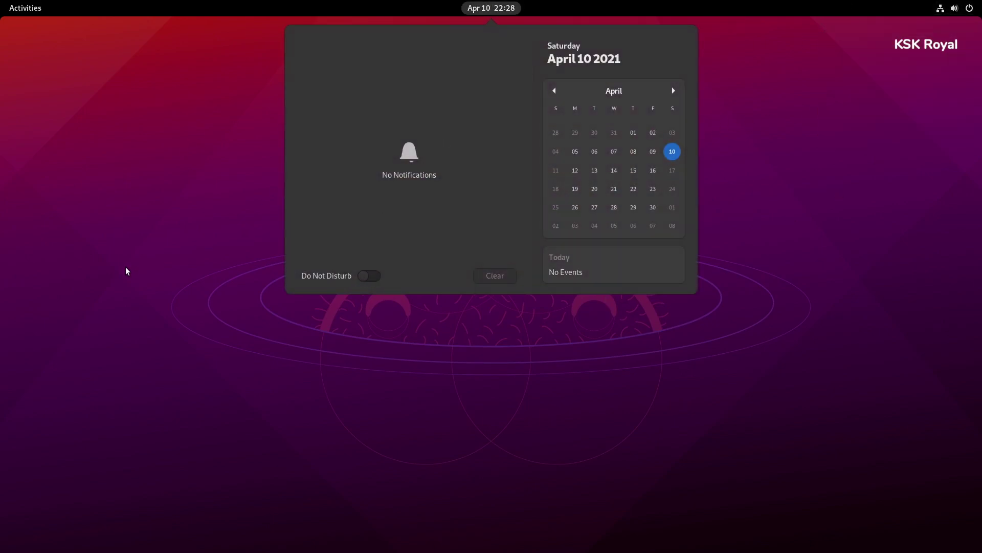
click(124, 270)
click(962, 2)
click(352, 248)
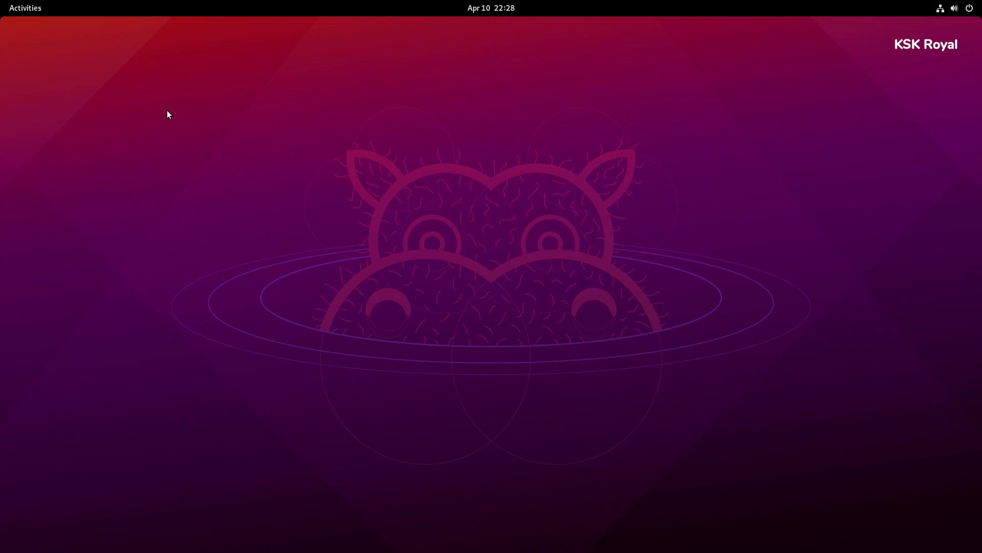
click(45, 8)
click(413, 181)
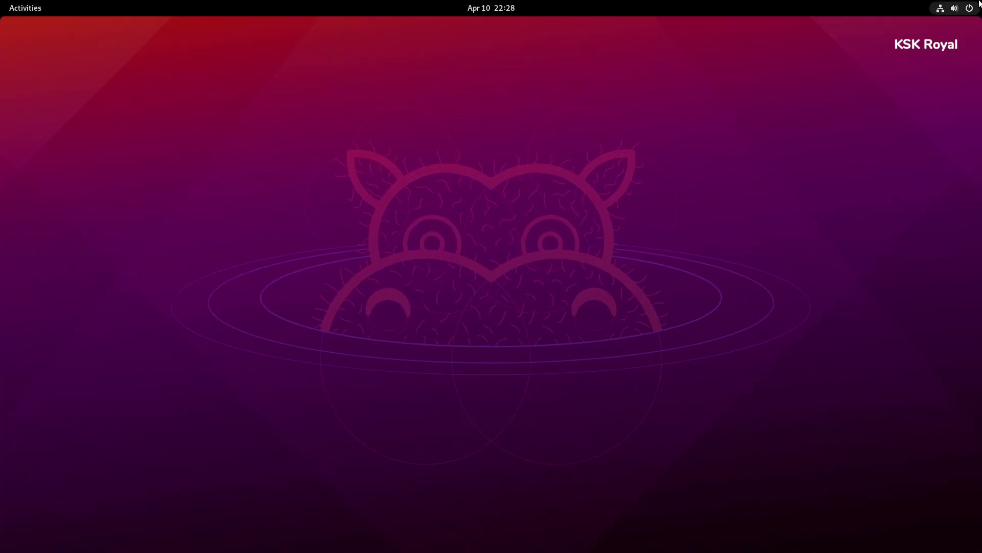
click(955, 7)
- Open Settings' About page and review the OS name and GNOME version 3.38.5
click(871, 91)
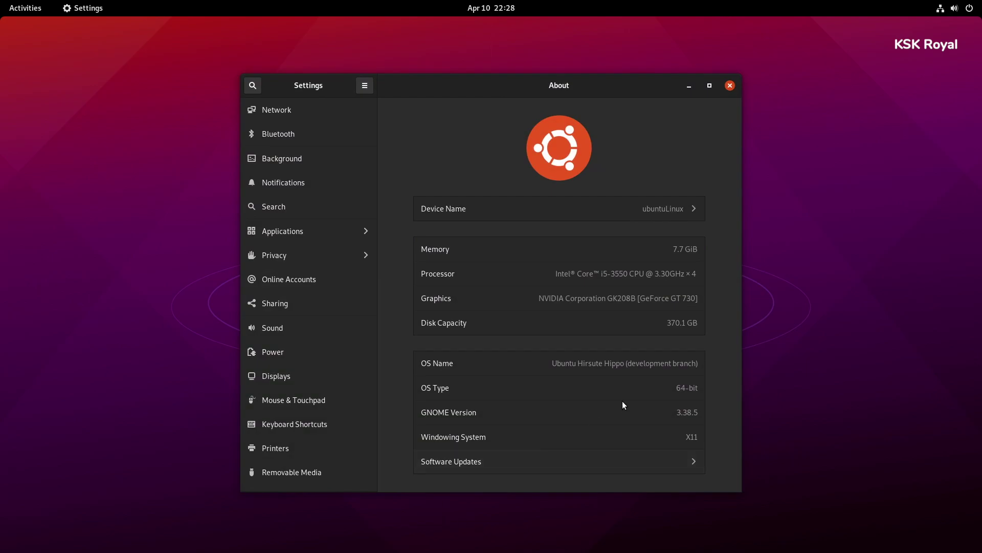
scroll(317, 461, down, 5)
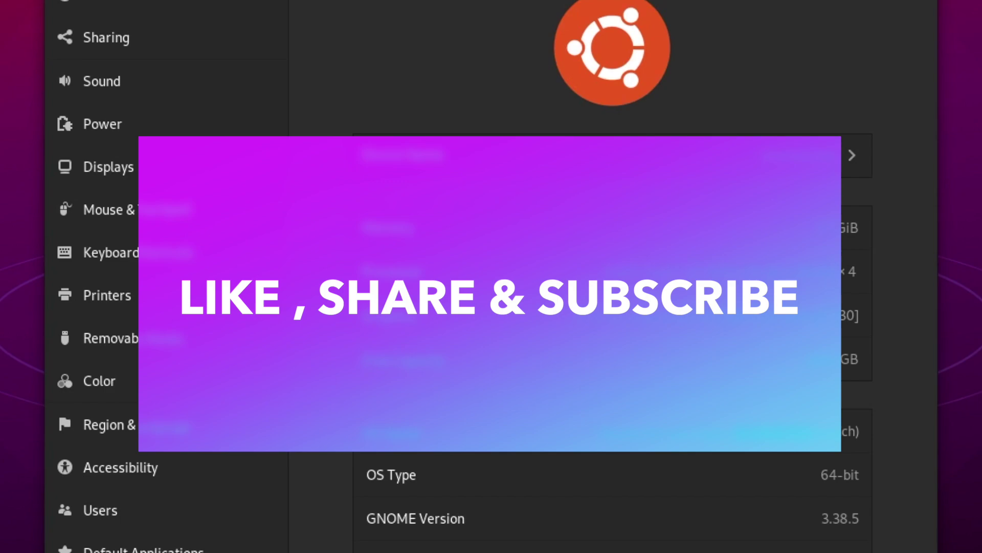
drag(859, 431, 767, 431)
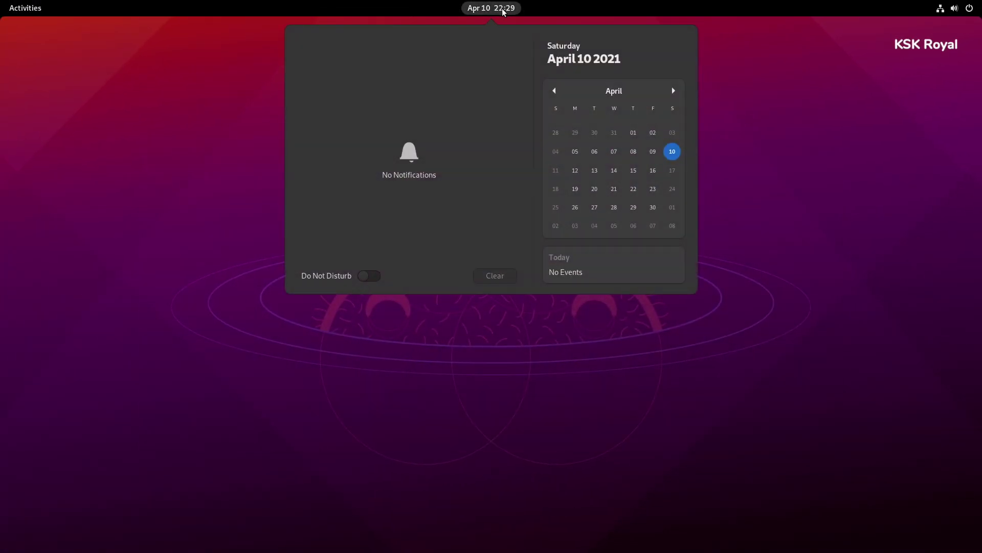
- Launch the Files file manager from the Activities dock
click(4, 4)
click(4, 4)
click(950, 9)
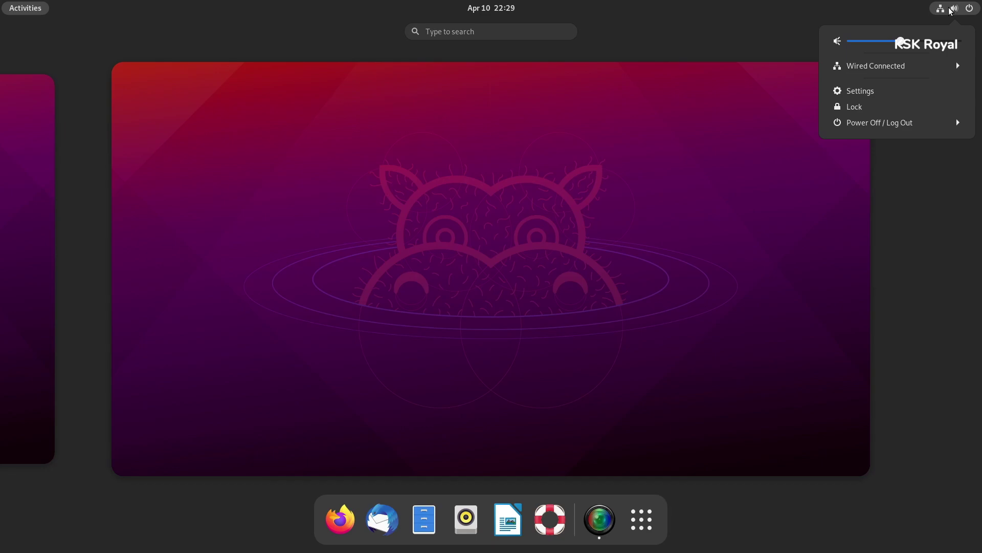
click(662, 184)
click(431, 515)
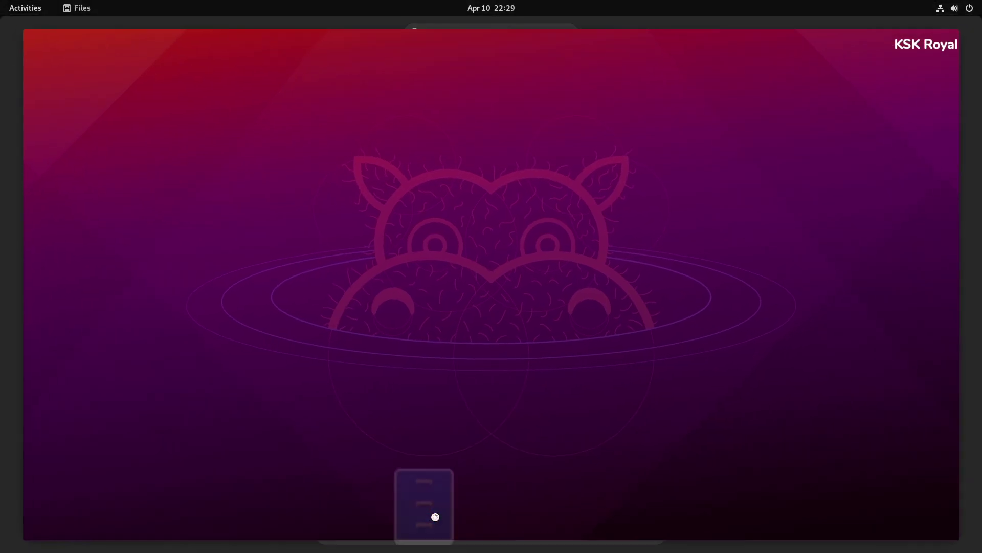